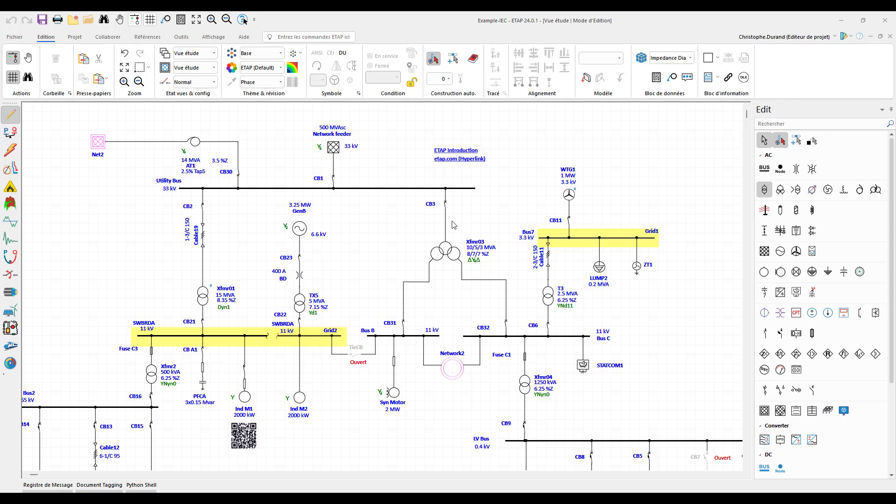
# Try the Sombre interface theme and restore the Clair theme
pyautogui.click(849, 37)
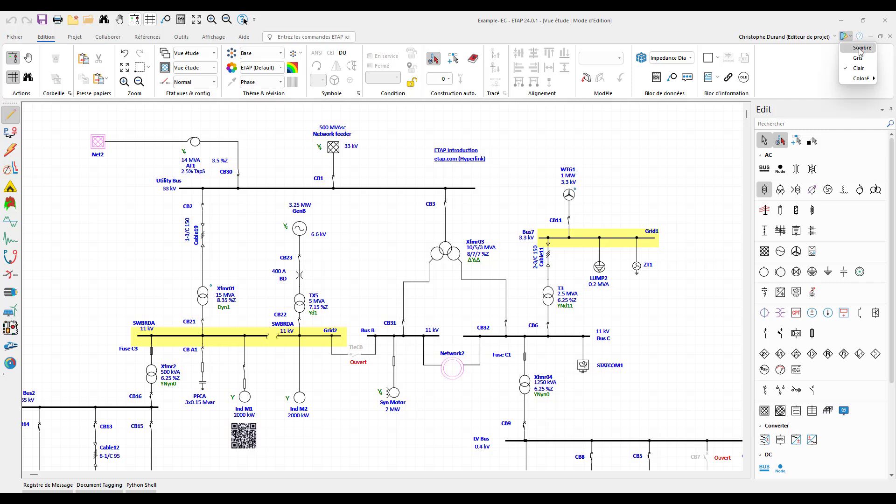
pyautogui.click(859, 49)
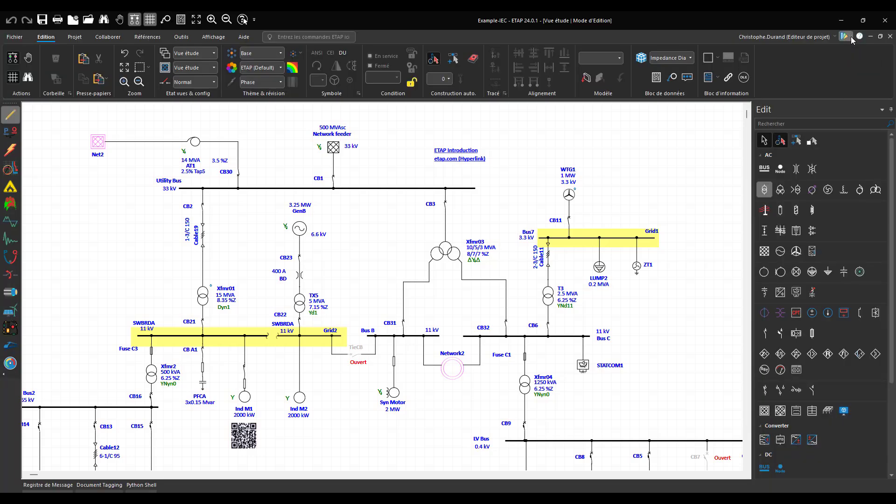
pyautogui.click(851, 38)
pyautogui.moveTo(861, 79)
pyautogui.click(860, 69)
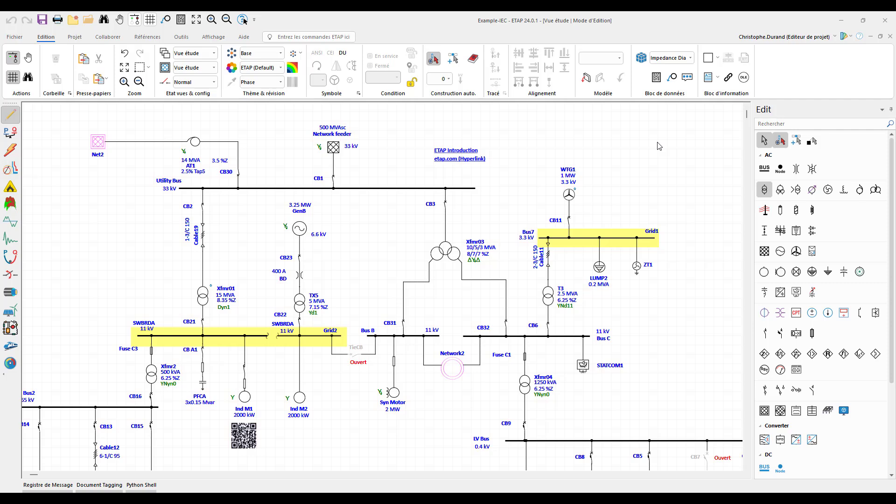
# Open the quick access toolbar customization and review the commands assigned to it, such as Trouver
pyautogui.click(253, 20)
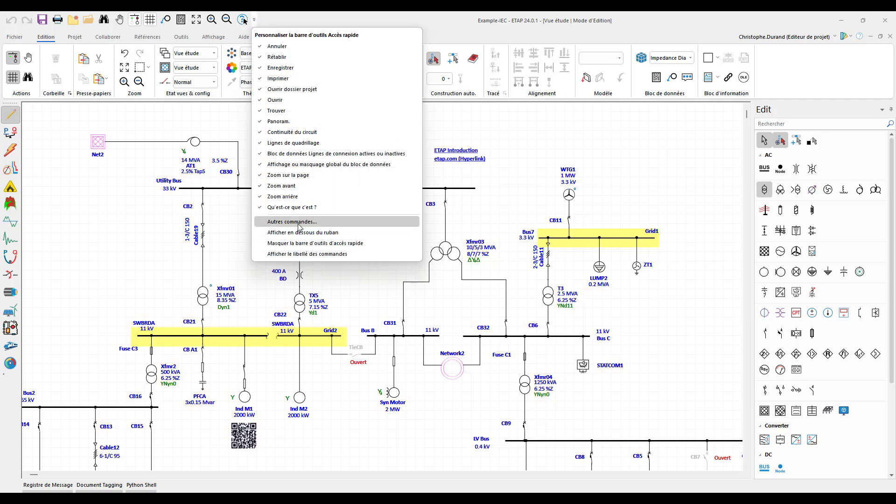
pyautogui.click(299, 223)
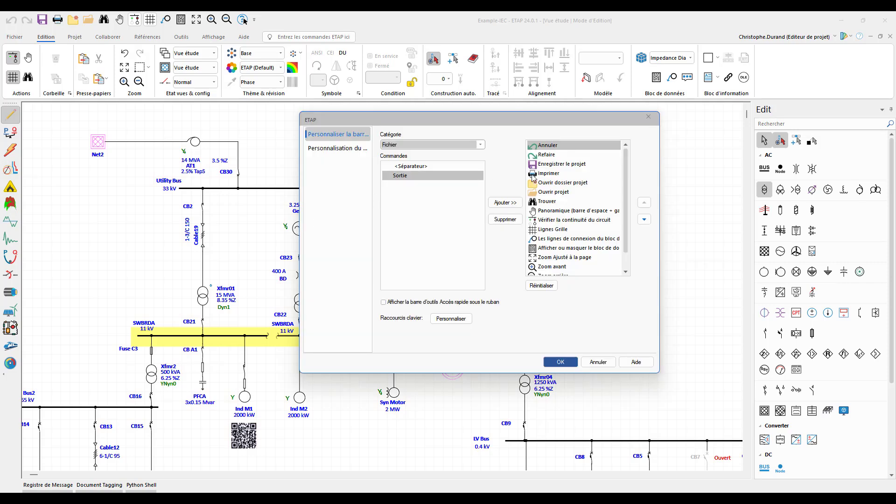
pyautogui.click(559, 202)
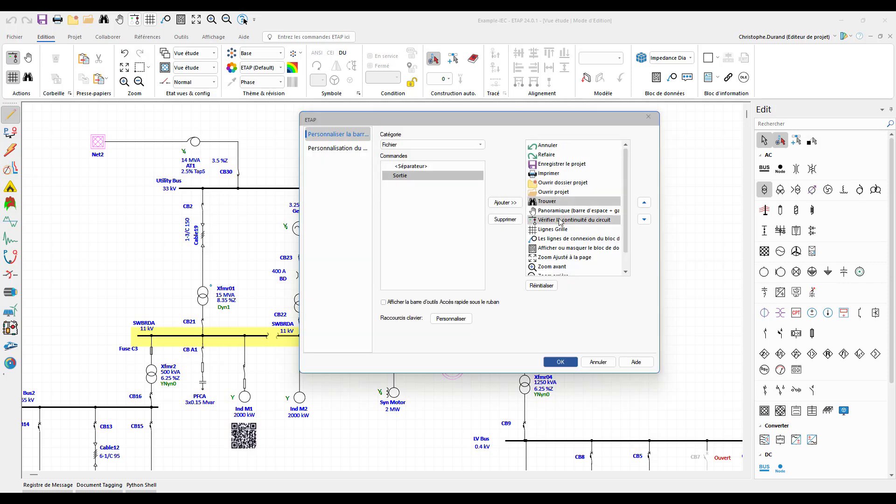
# Examine the ribbon customization options, including the command categories and the Edition and Projet groups, and close without applying changes
pyautogui.click(352, 150)
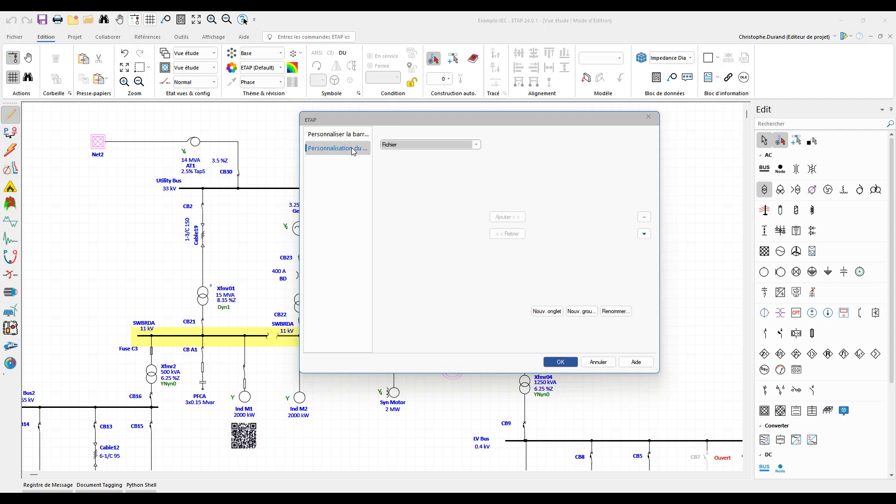
pyautogui.click(474, 145)
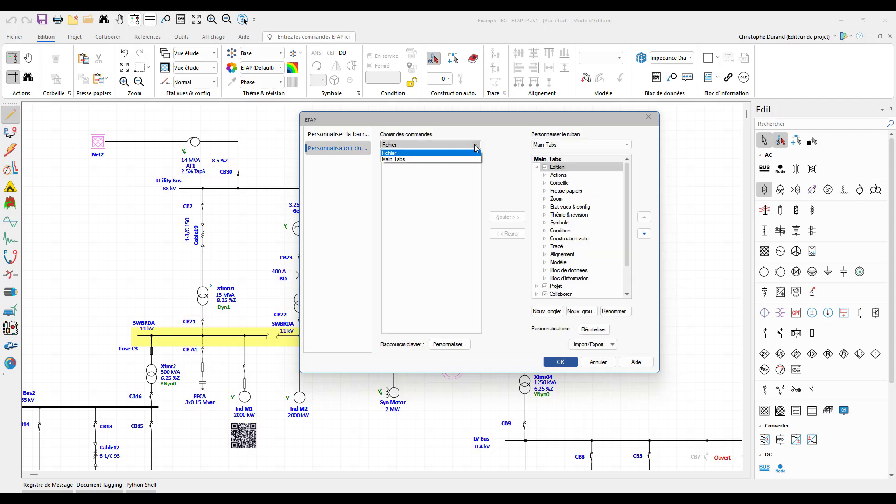
pyautogui.click(474, 145)
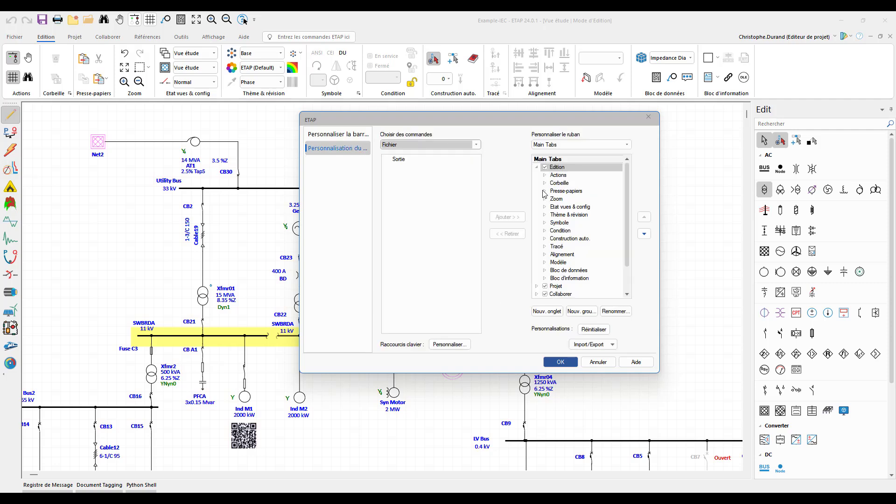
pyautogui.click(539, 168)
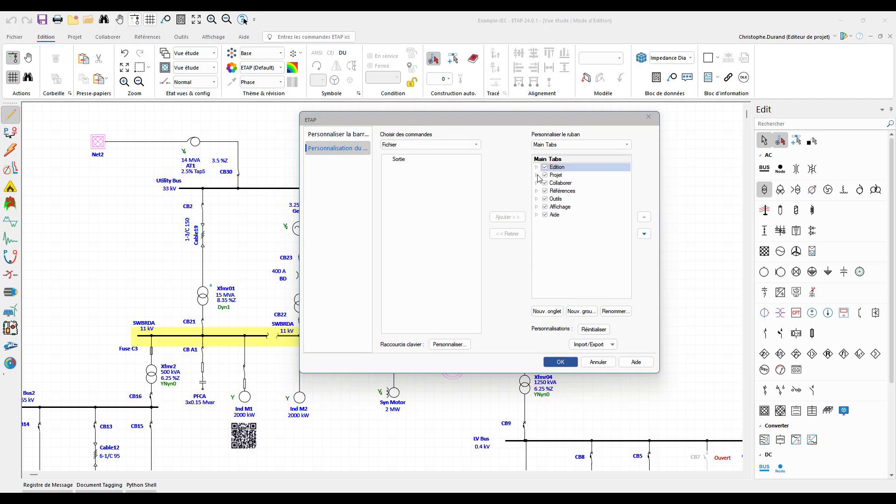
pyautogui.click(537, 175)
pyautogui.click(544, 199)
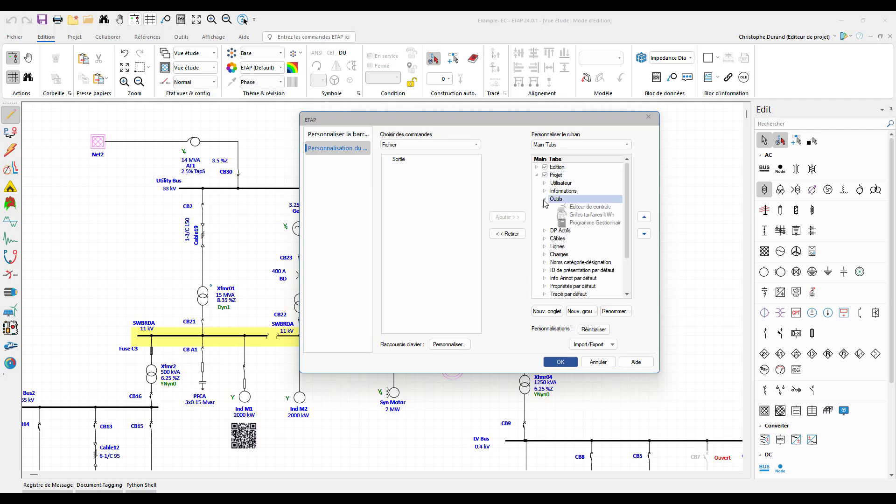
pyautogui.click(544, 201)
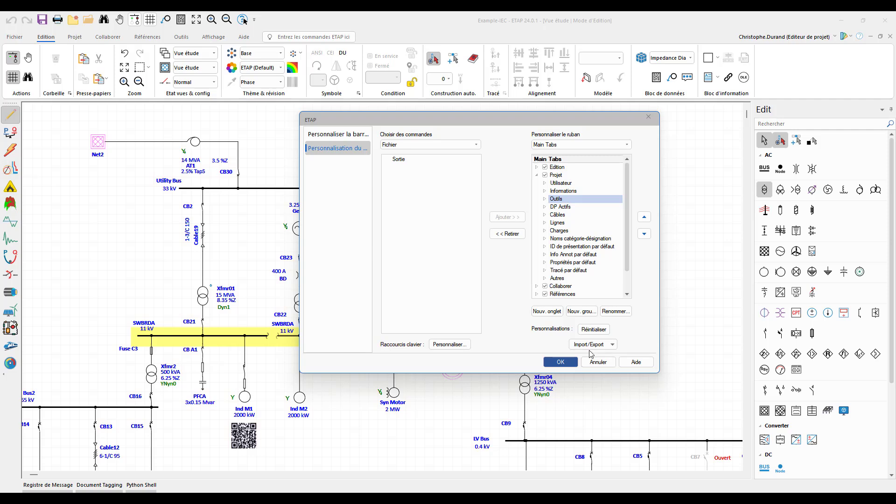
pyautogui.press('ctrl')
pyautogui.press('ctrl')
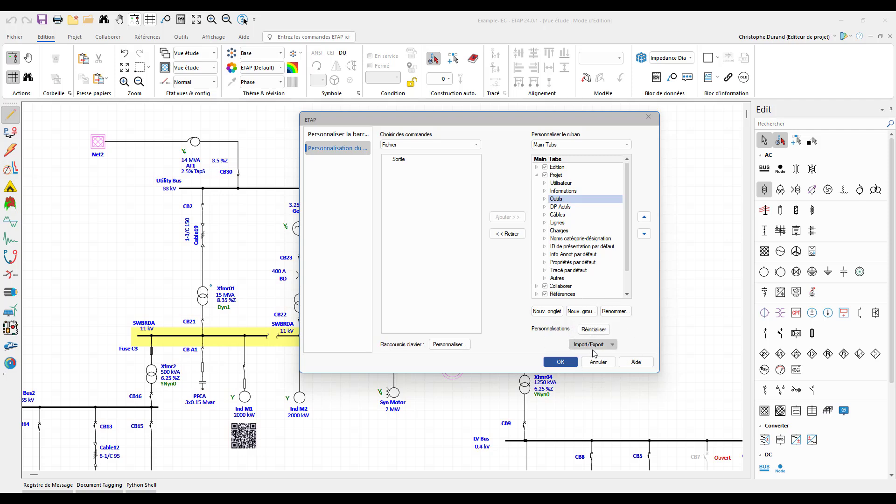
pyautogui.click(595, 363)
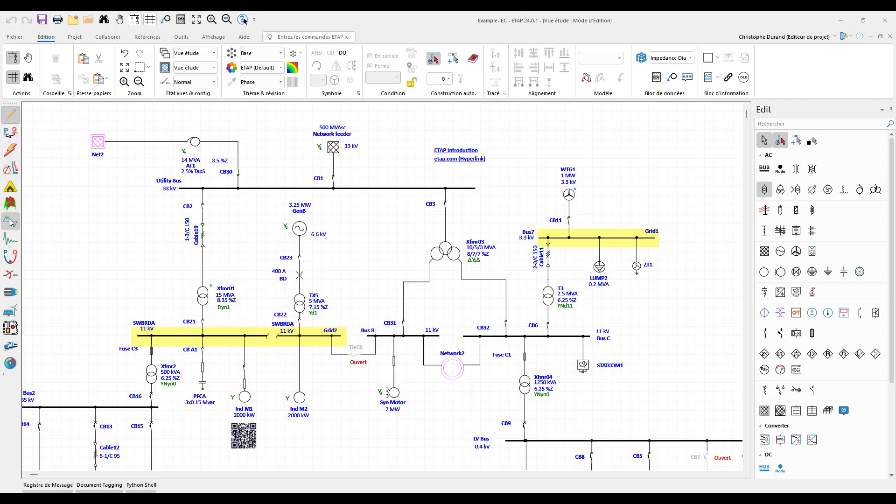
# Search the edit-mode element palette for "tr", and clear the search to restore the full palette
pyautogui.click(12, 120)
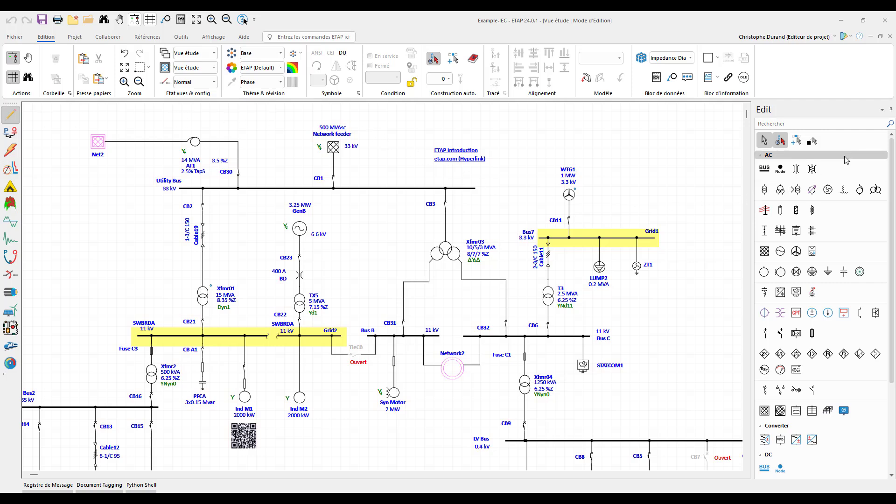
pyautogui.click(846, 124)
pyautogui.rightClick(846, 125)
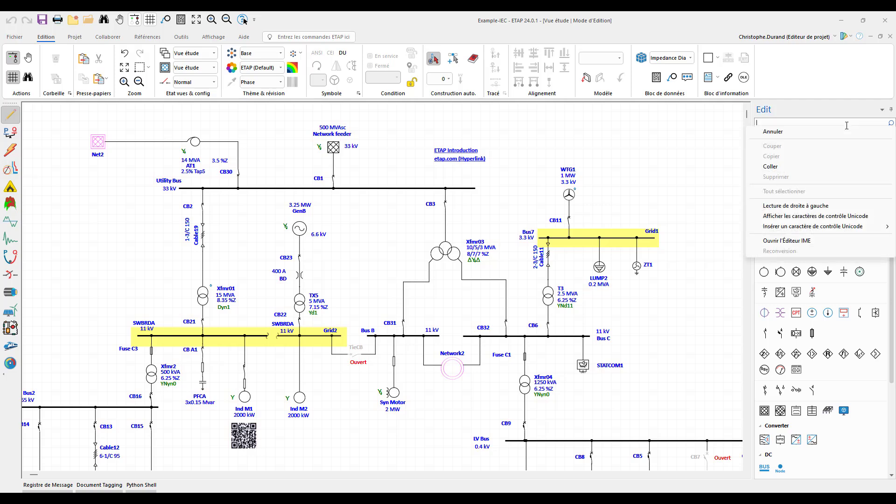
pyautogui.click(846, 124)
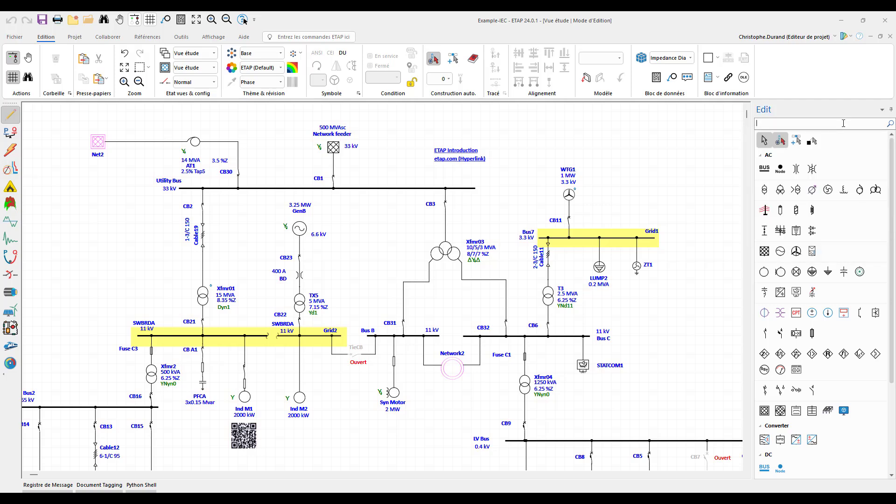
pyautogui.write('tr')
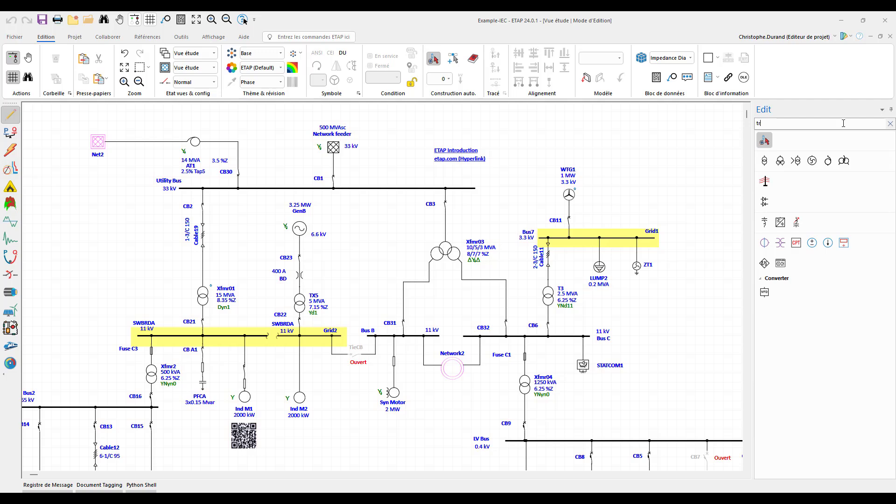
pyautogui.press('BackSpace')
pyautogui.press('BackSpace')
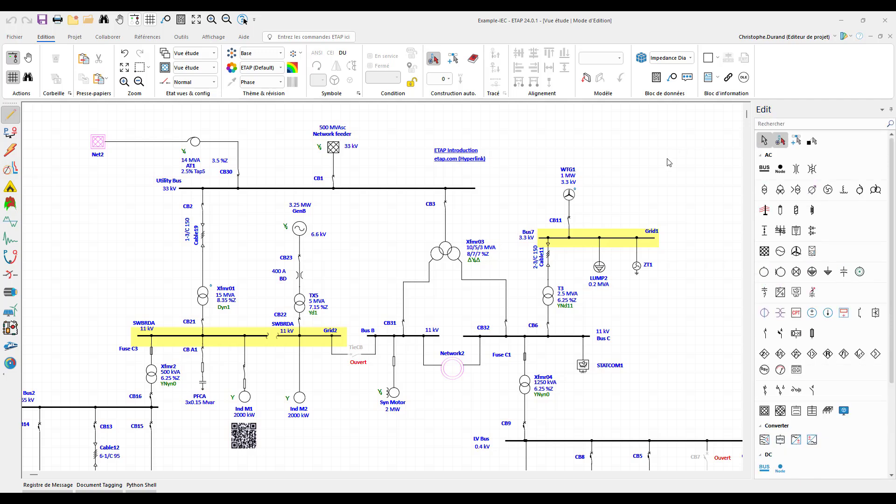
# Place a two-winding transformer in the empty area above and to the right of WTG1
pyautogui.scroll(1, 673, 166)
pyautogui.click(764, 189)
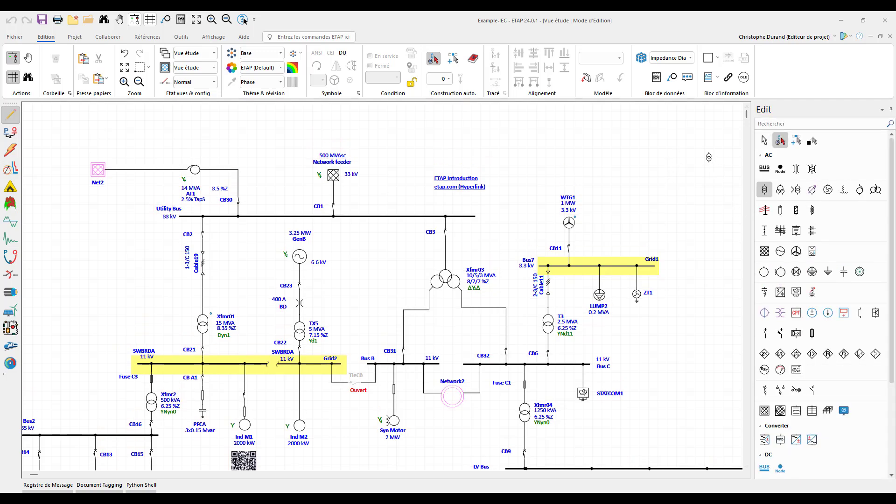
pyautogui.click(704, 154)
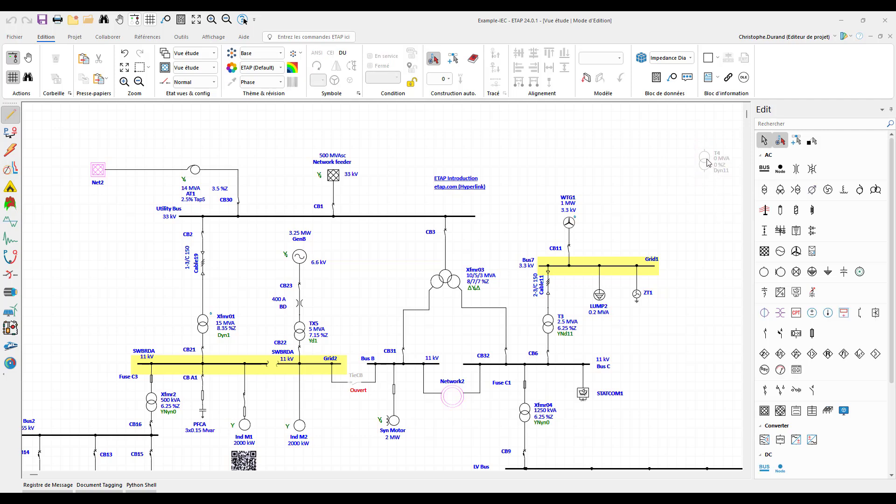
# Auto-build a chain of two cables below the new transformer, and delete the transformer and cables
pyautogui.click(709, 163)
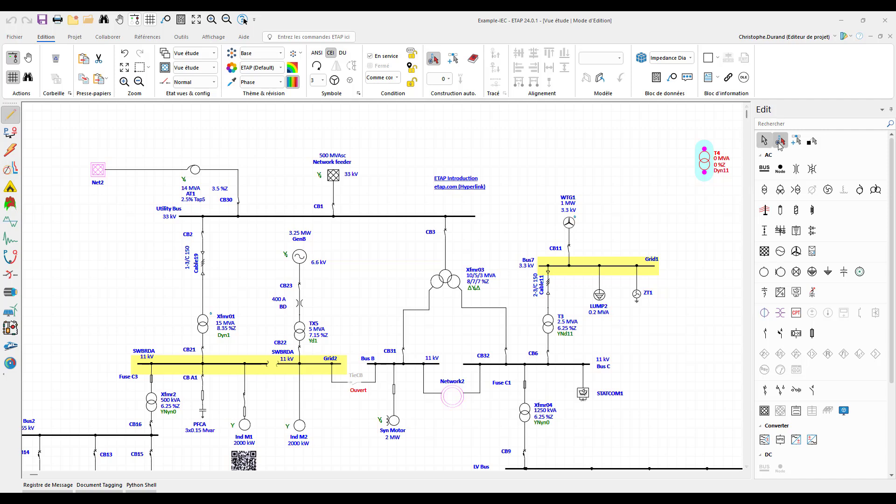
pyautogui.press('ctrl')
pyautogui.click(780, 142)
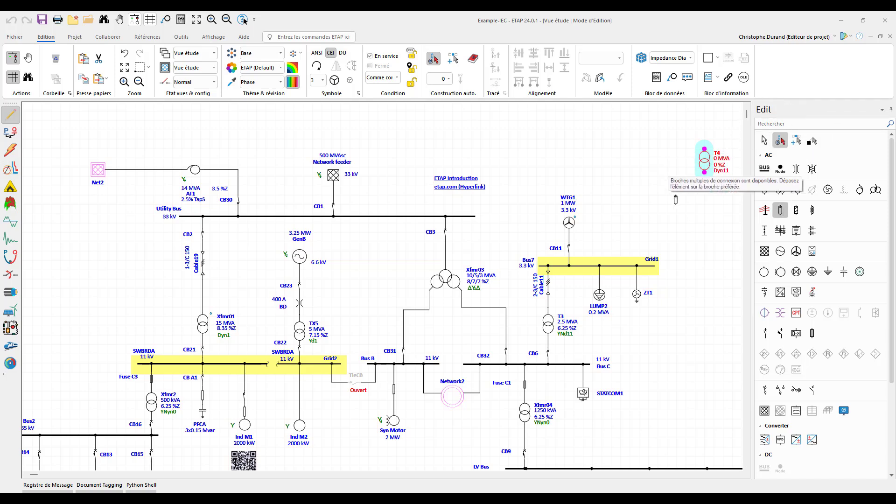
pyautogui.click(784, 210)
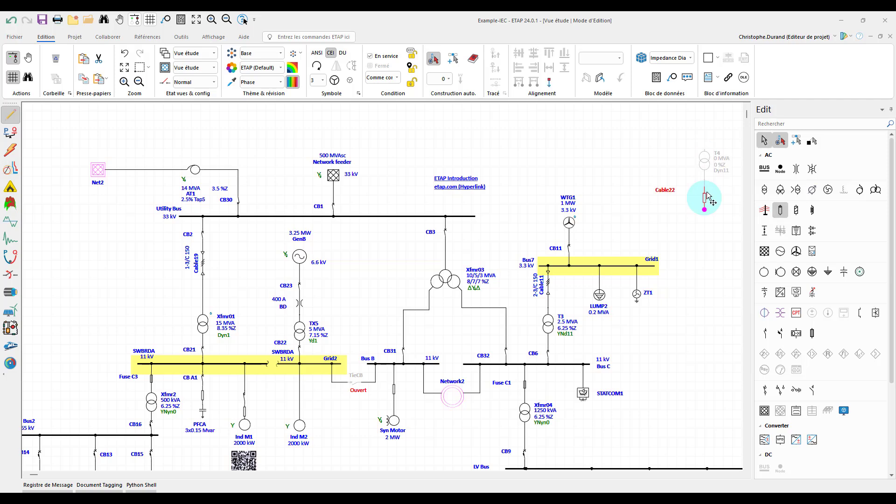
pyautogui.click(776, 213)
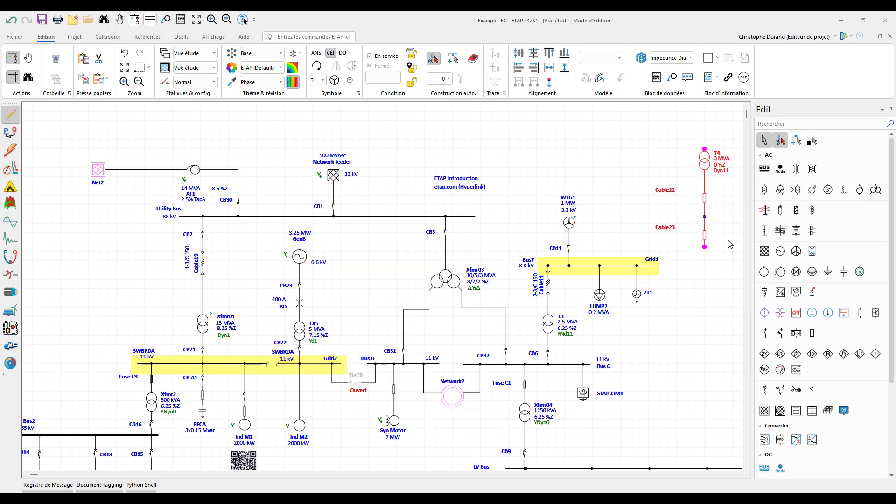
pyautogui.press('Delete')
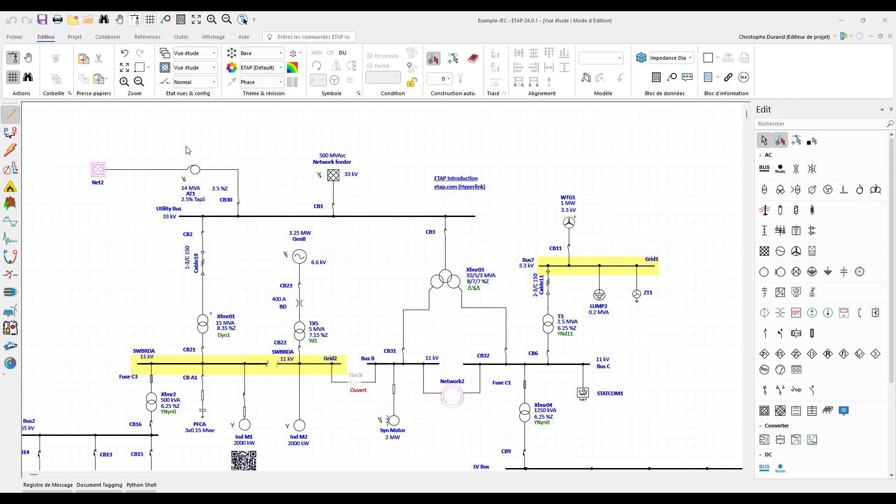
# Switch to power flow analysis and open the Charge settings of the Design study case
pyautogui.click(11, 133)
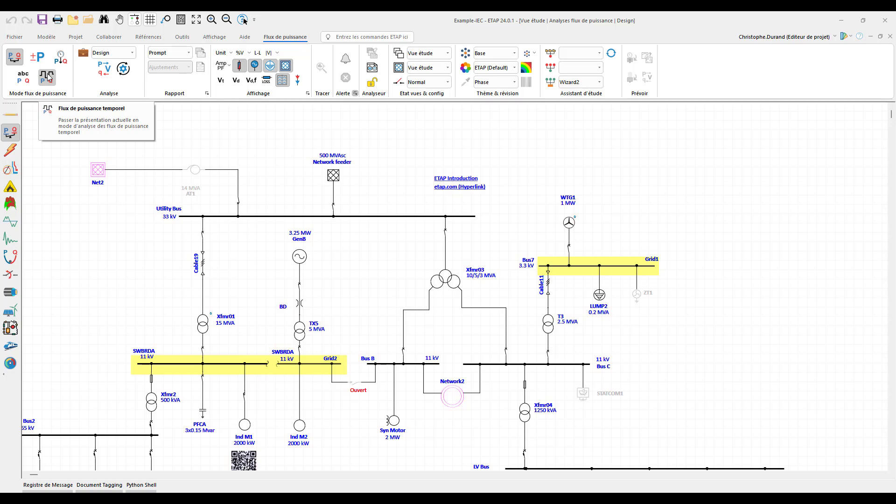
pyautogui.click(84, 54)
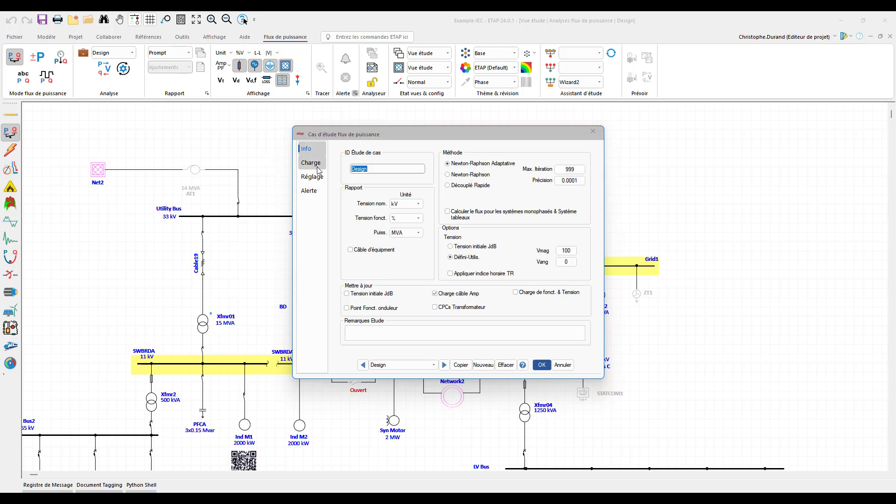
pyautogui.click(311, 163)
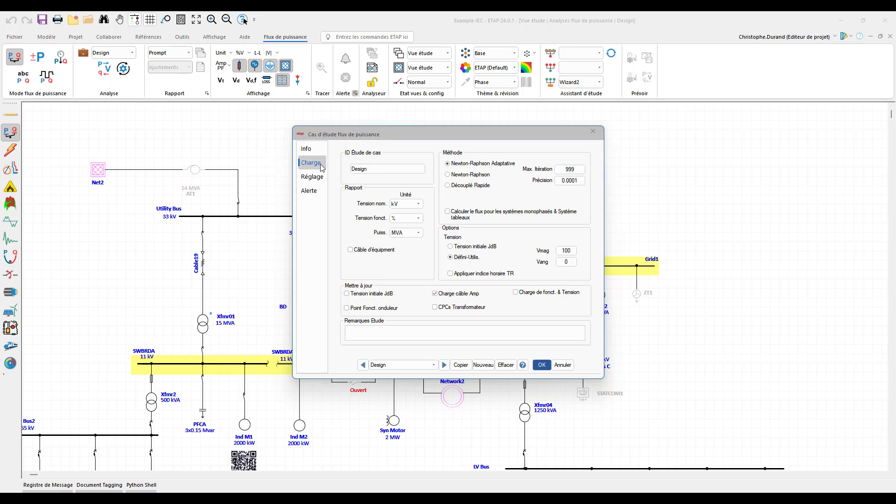
pyautogui.moveTo(320, 135); pyautogui.dragTo(110, 110)
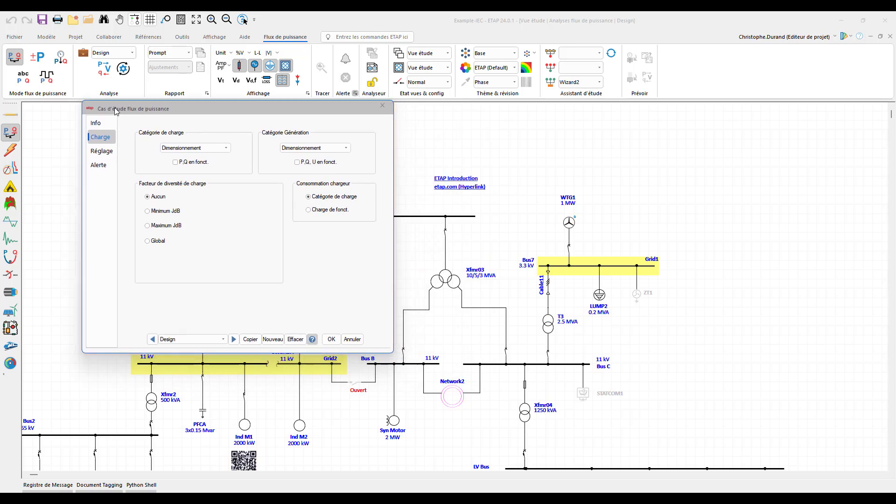
# Examine the load and generation categories and the alert thresholds of the Design study case, and close it unchanged
pyautogui.click(223, 148)
pyautogui.click(326, 149)
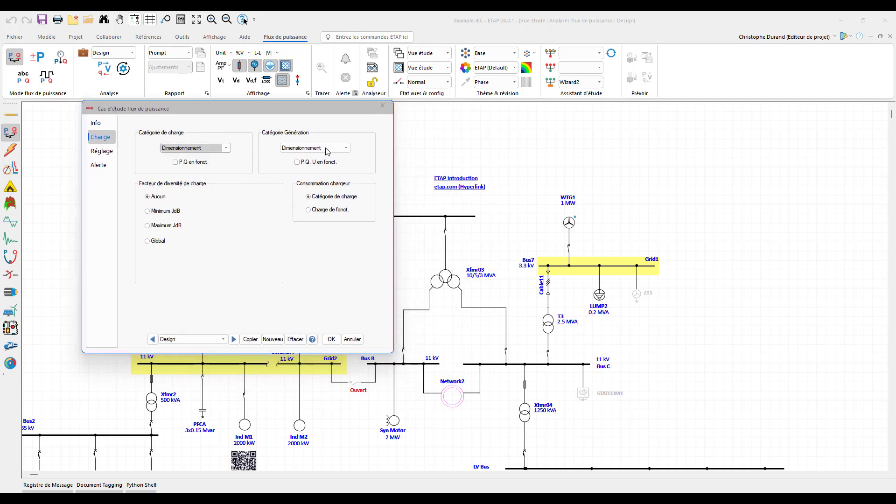
pyautogui.click(326, 148)
pyautogui.click(229, 147)
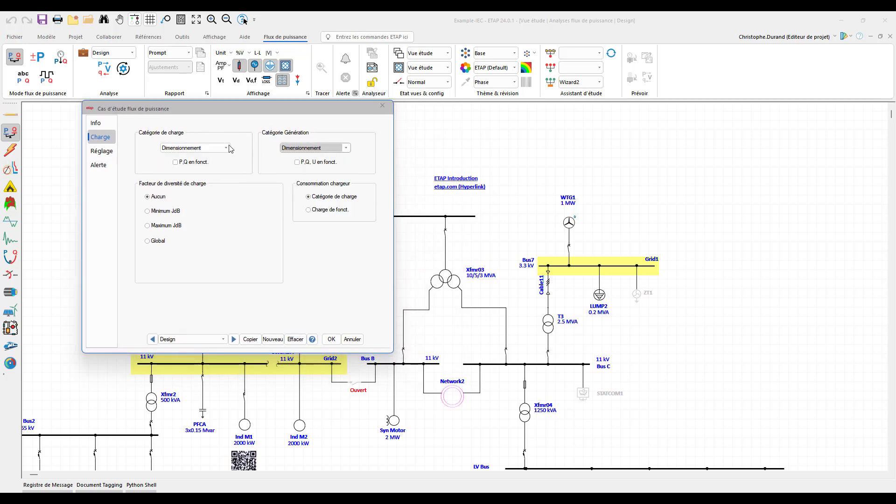
pyautogui.click(99, 165)
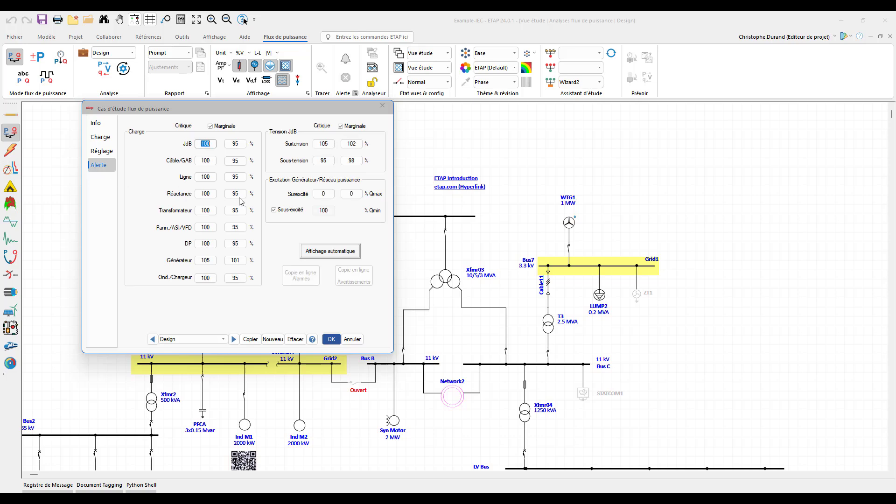
pyautogui.click(382, 106)
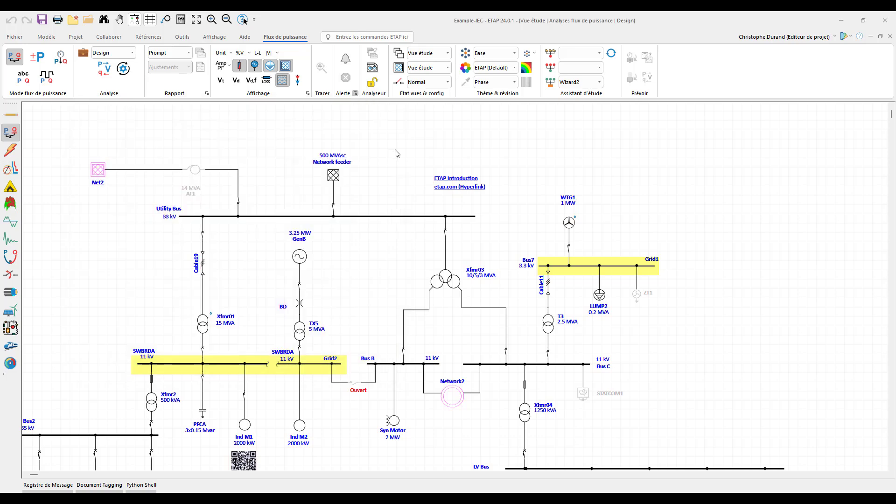
# Run the power flow with the Design study case, name the output report LF, and check the available reports
pyautogui.click(107, 74)
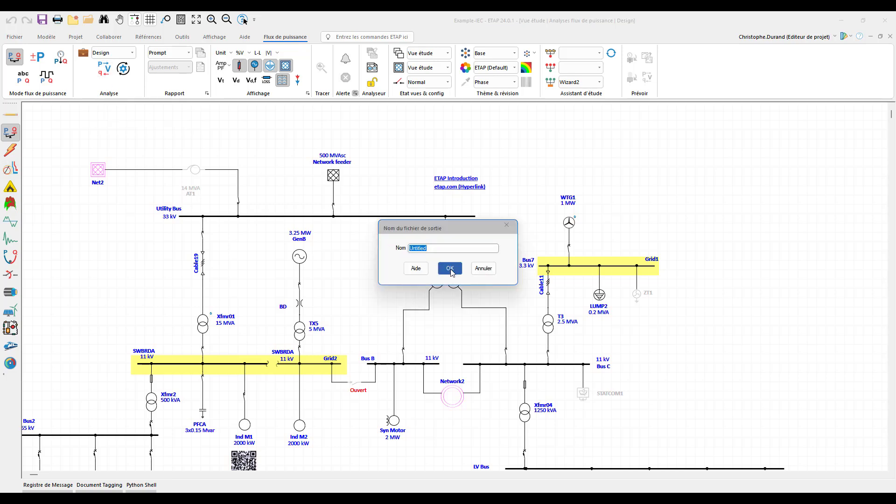
pyautogui.write('LF')
pyautogui.click(449, 268)
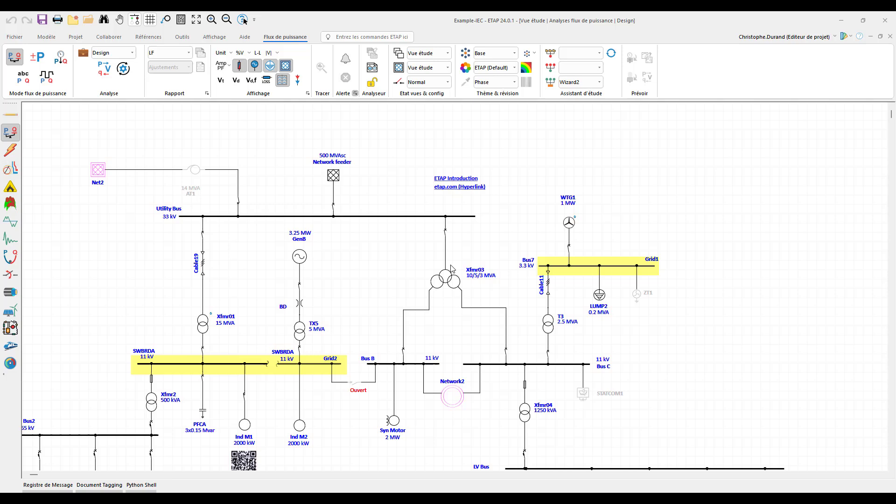
pyautogui.click(189, 53)
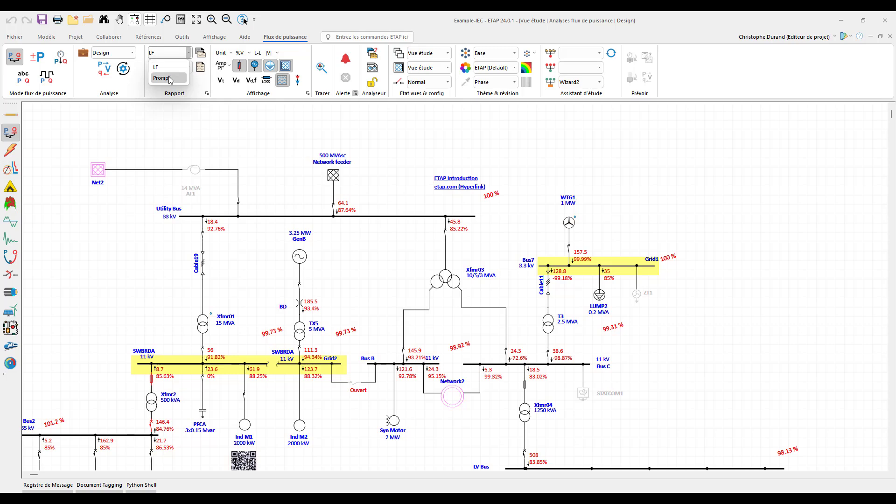
pyautogui.click(202, 83)
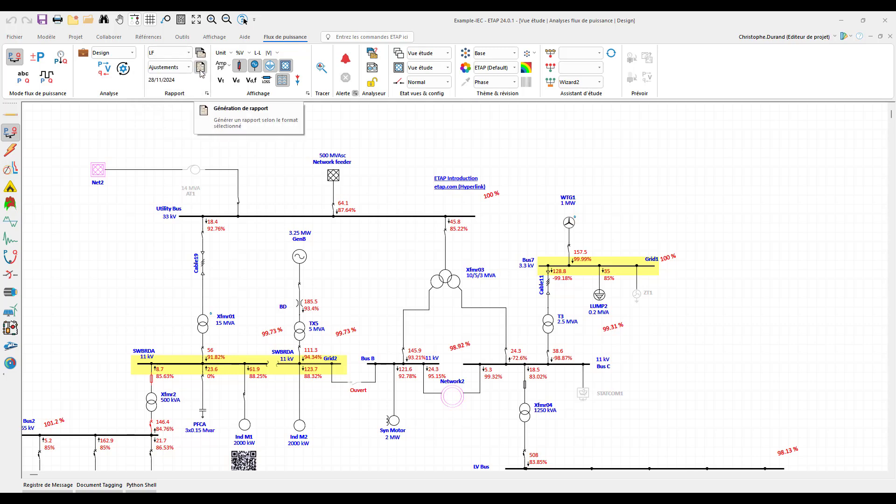
# Animate the flow on the diagram and display branch results in kW and kvar with their units, leaving the other display options unchanged
pyautogui.click(299, 82)
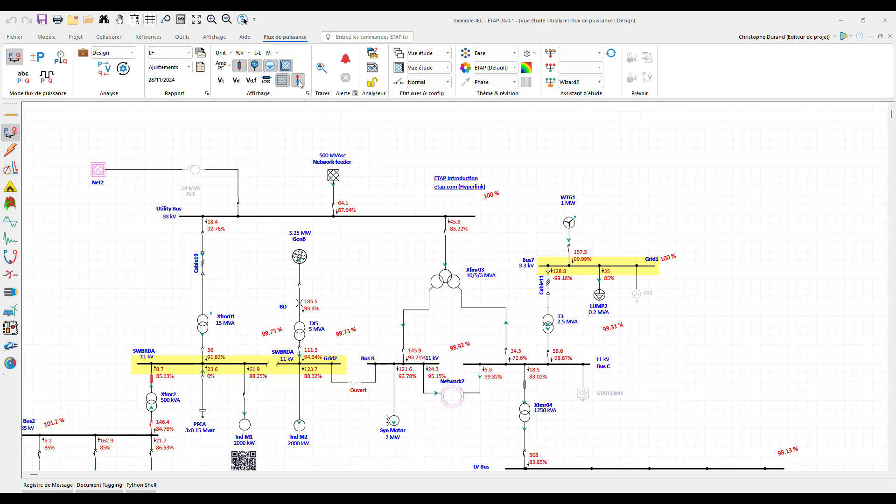
pyautogui.click(228, 71)
pyautogui.click(220, 106)
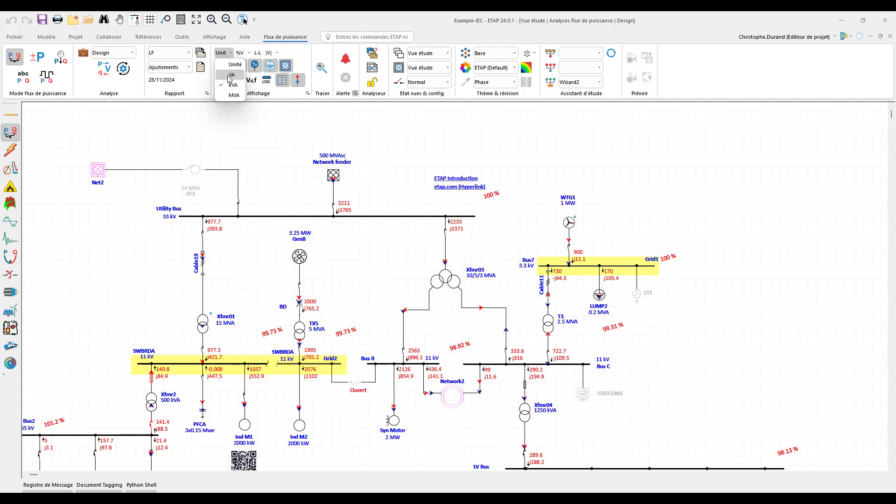
pyautogui.click(223, 54)
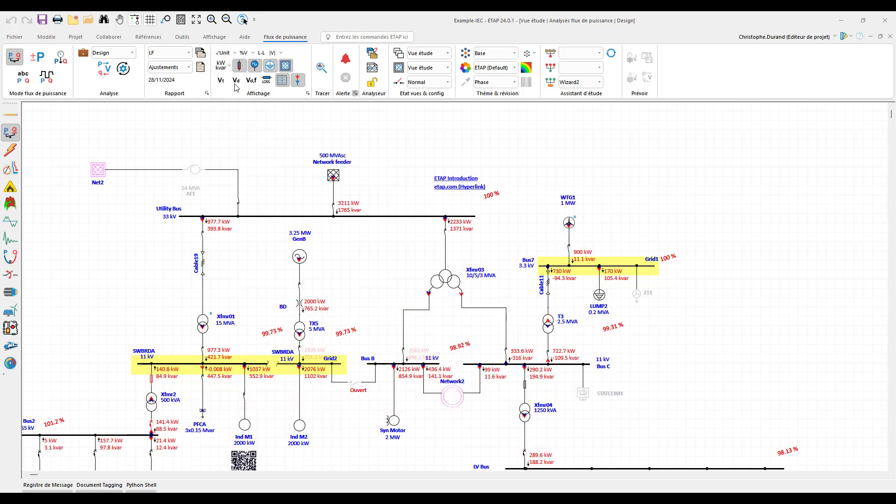
pyautogui.click(308, 95)
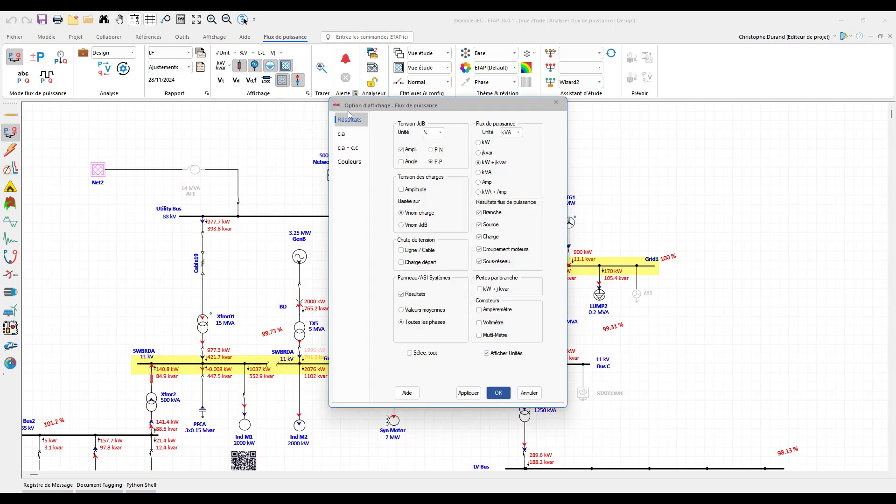
pyautogui.click(556, 103)
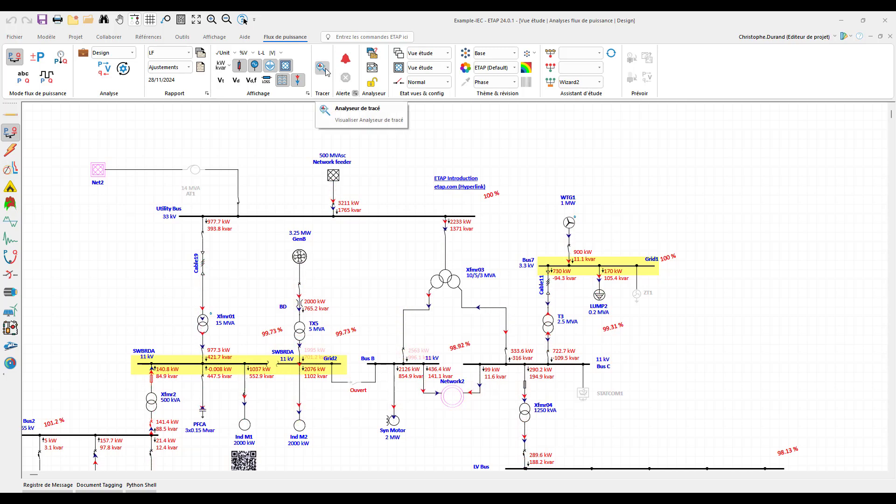
# Open and enlarge the LF report's alert view to examine the critical and marginal equipment alerts, and close it
pyautogui.click(346, 59)
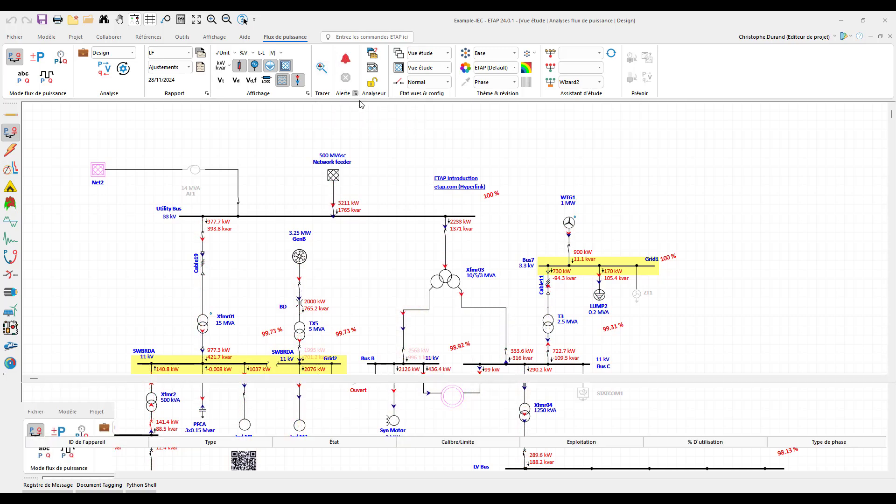
pyautogui.moveTo(386, 384); pyautogui.dragTo(386, 261)
pyautogui.click(335, 331)
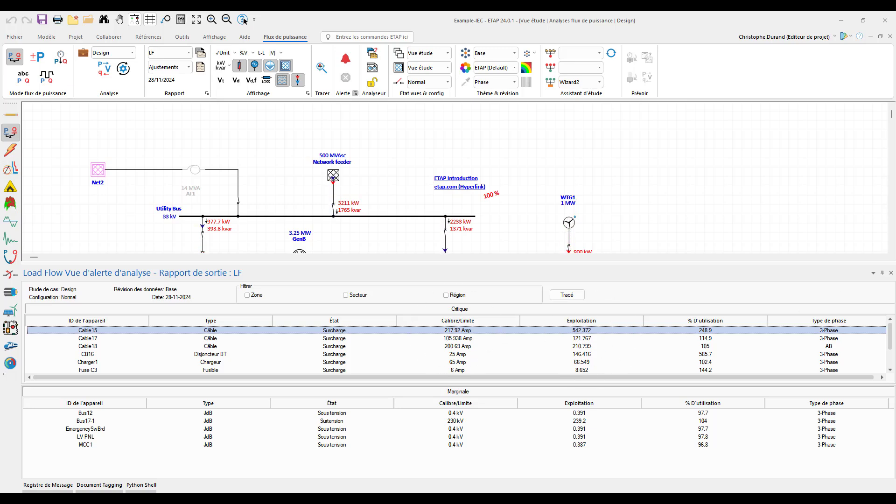
pyautogui.click(891, 275)
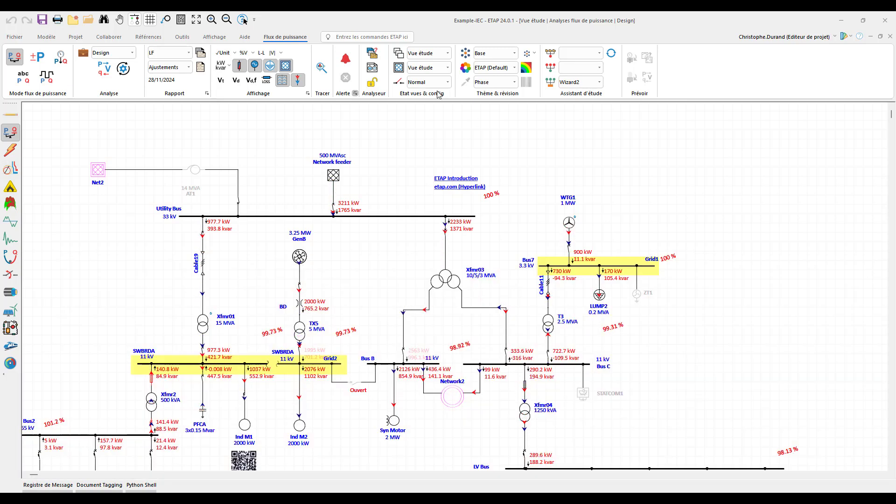
# Examine the LF bus results in the load flow analyzer with the Calibre Amp, Type and Charge % columns added, and close it
pyautogui.click(377, 57)
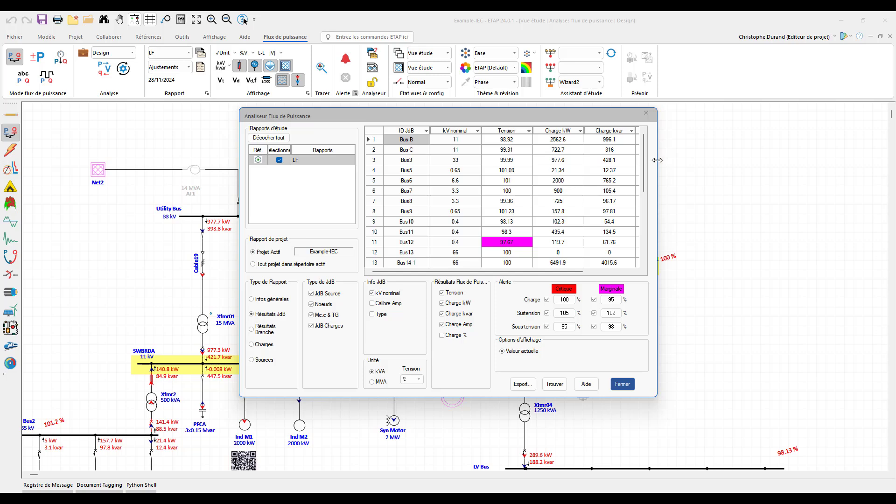
pyautogui.moveTo(657, 161); pyautogui.dragTo(773, 160)
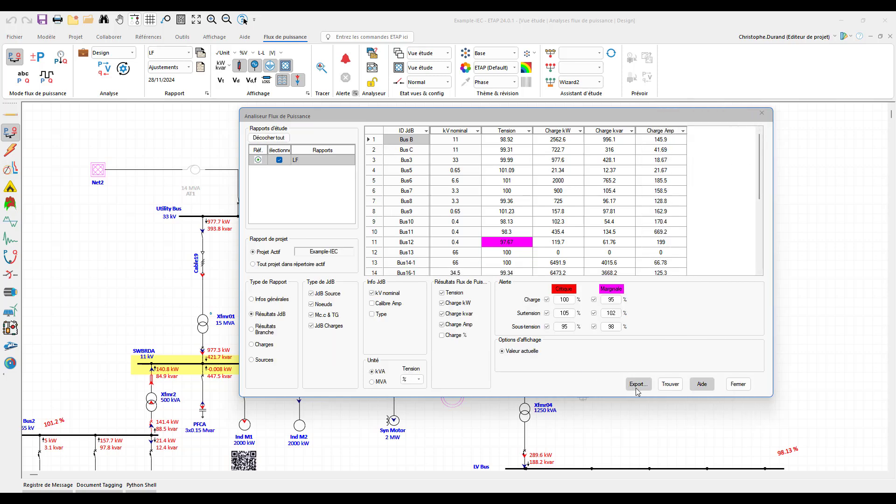
pyautogui.press('ctrl')
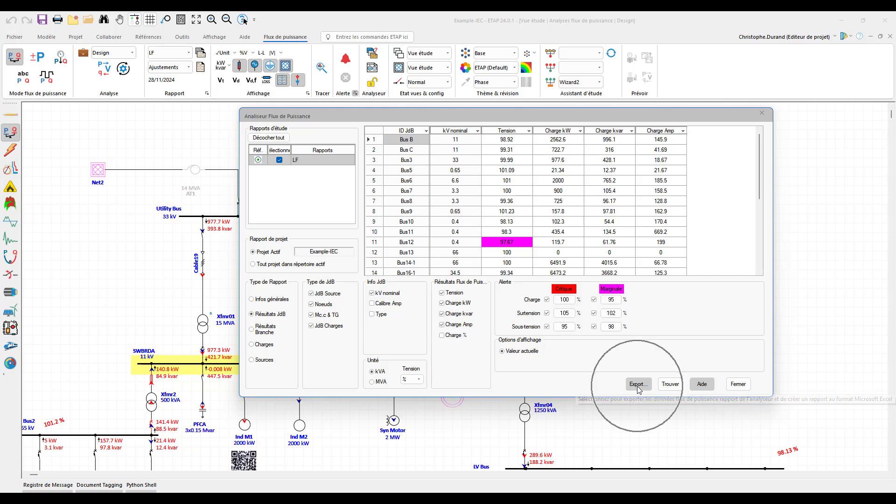
pyautogui.press('ctrl')
pyautogui.press('ctrl')
pyautogui.click(372, 303)
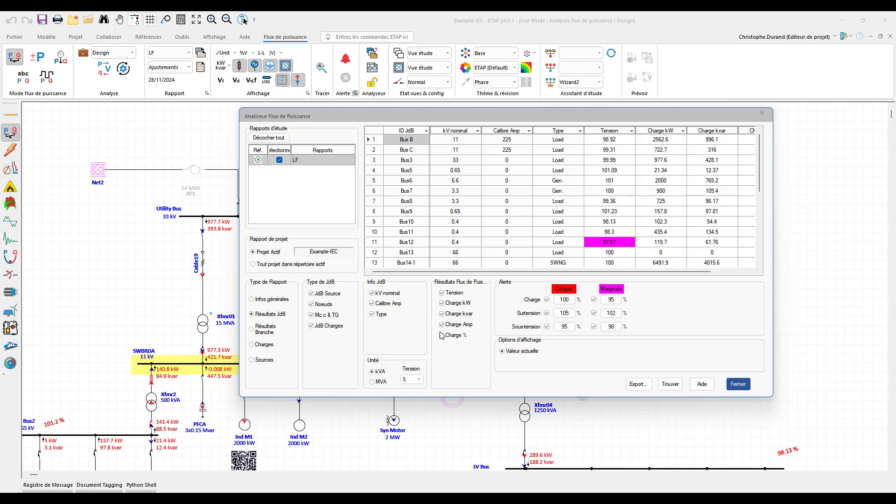
pyautogui.click(442, 337)
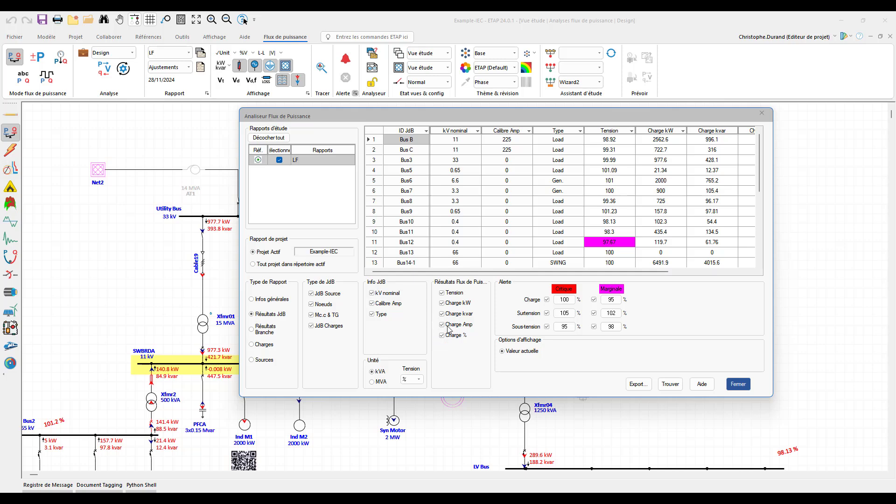
pyautogui.click(737, 384)
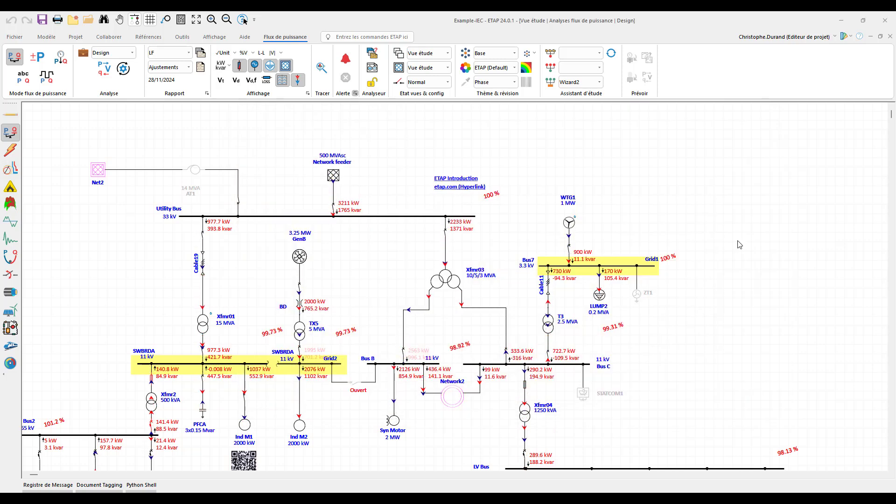
# Turn off the flow animation, and create and run a Load Flow scenario using the Design study case and LF output report
pyautogui.click(297, 80)
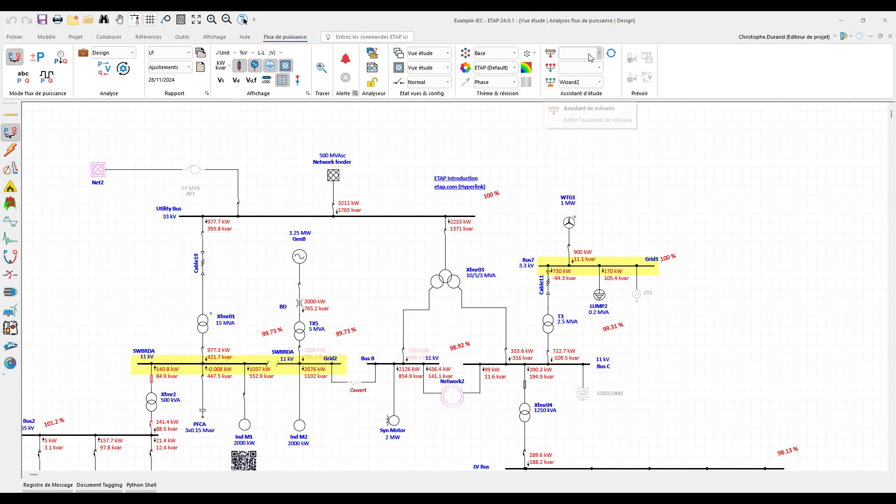
pyautogui.click(550, 54)
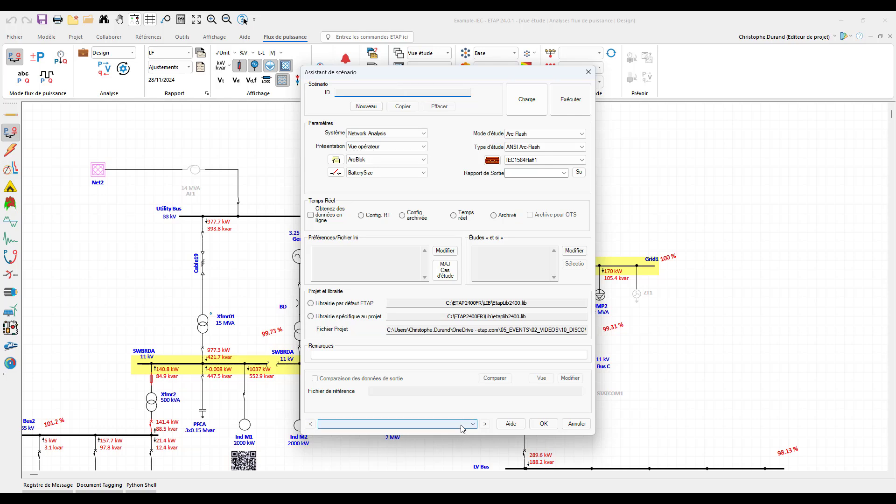
pyautogui.click(420, 423)
pyautogui.click(366, 103)
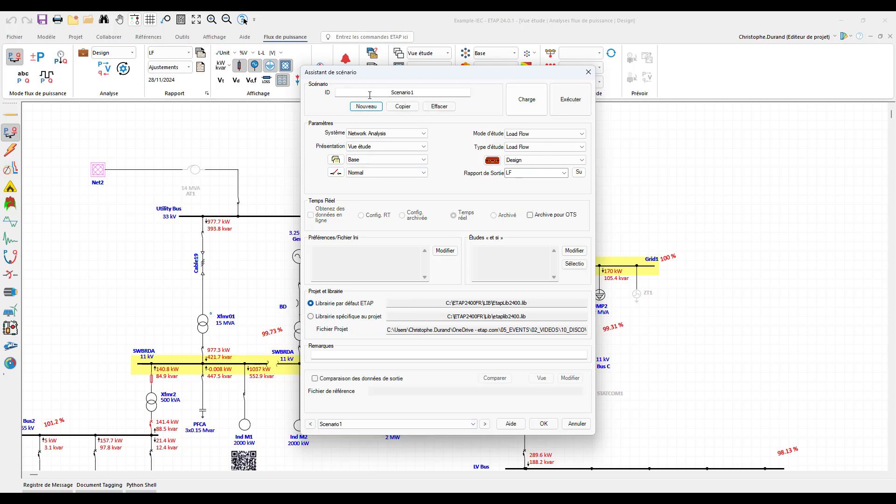
pyautogui.click(545, 160)
pyautogui.click(532, 167)
pyautogui.click(574, 104)
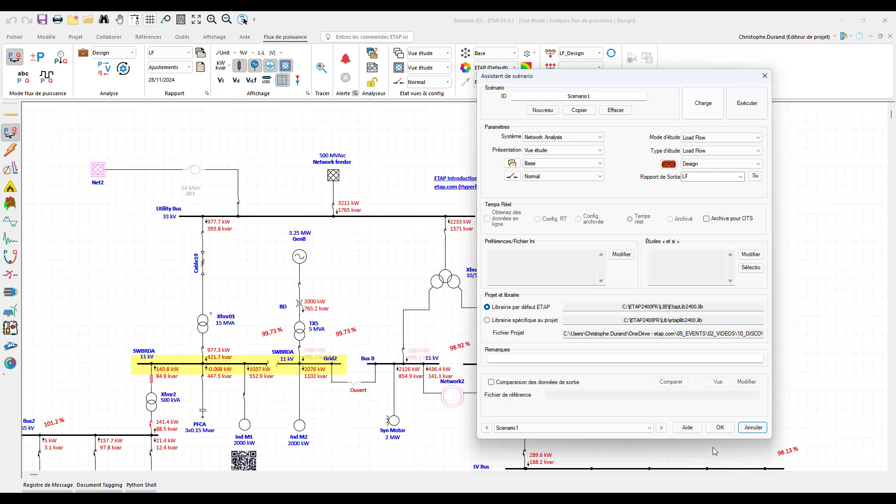
pyautogui.click(720, 428)
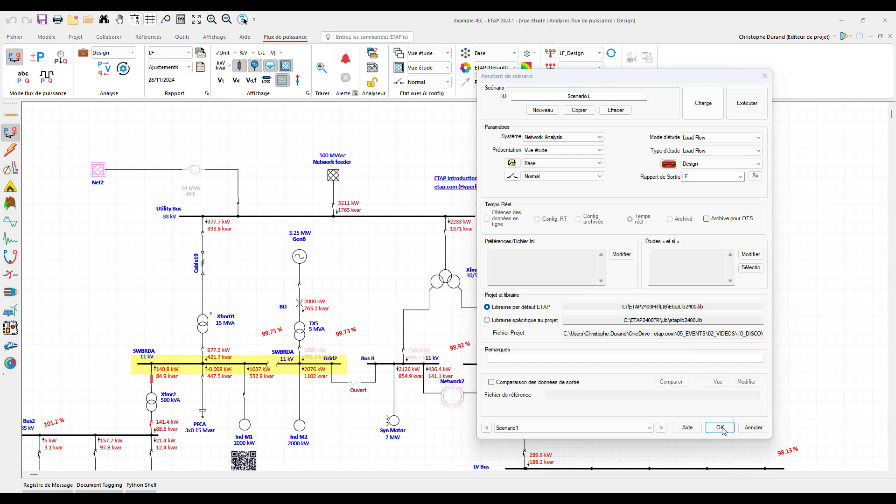
pyautogui.click(551, 54)
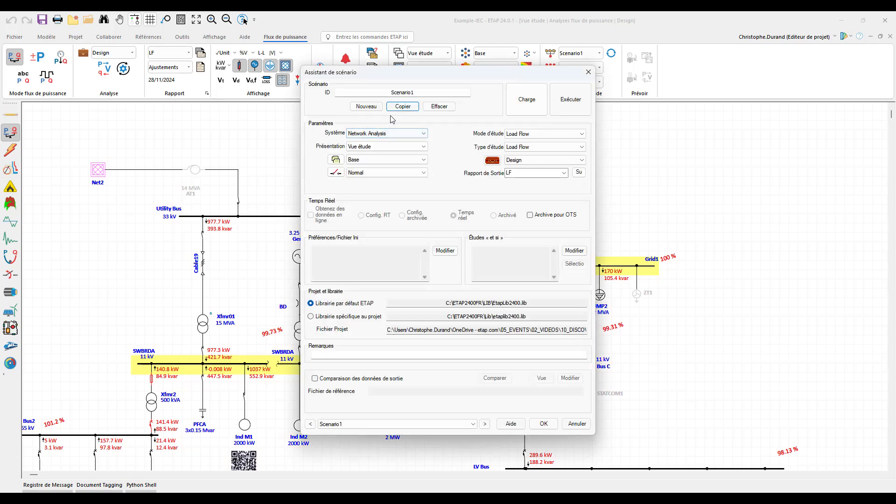
pyautogui.click(588, 72)
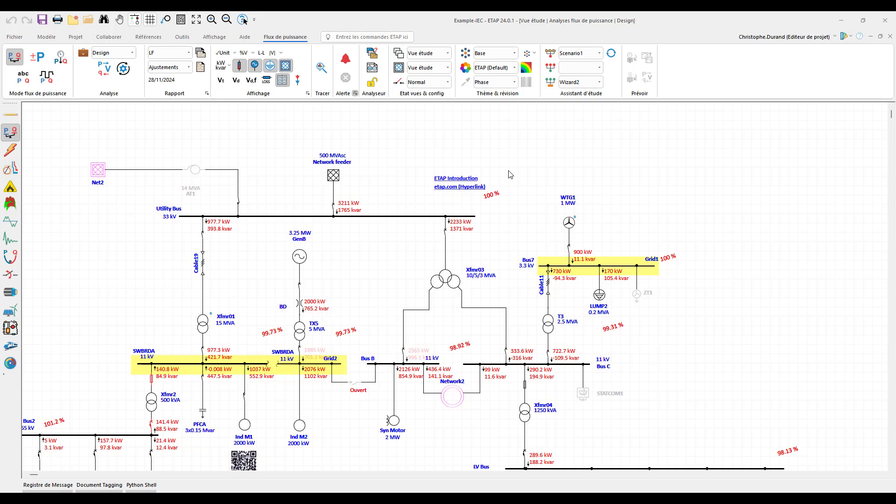
# Switch to short-circuit analysis, try the ANSI standard, and set the project standard back to CEI
pyautogui.click(9, 154)
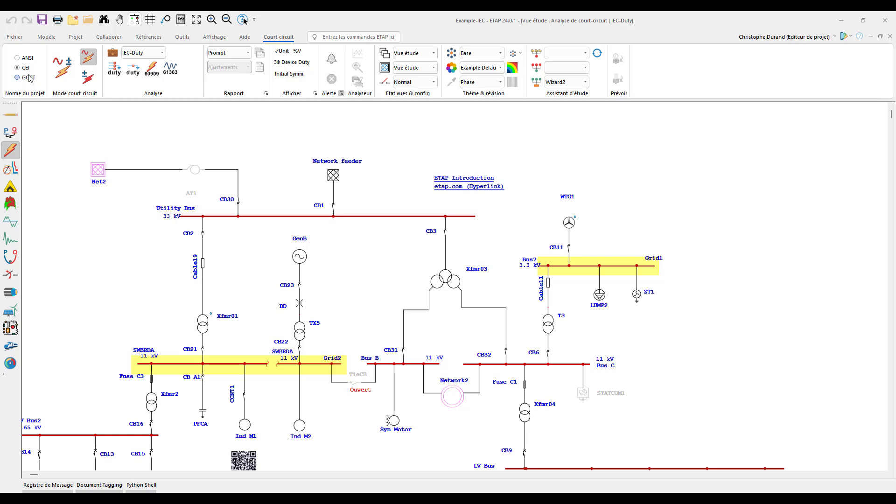
pyautogui.click(26, 60)
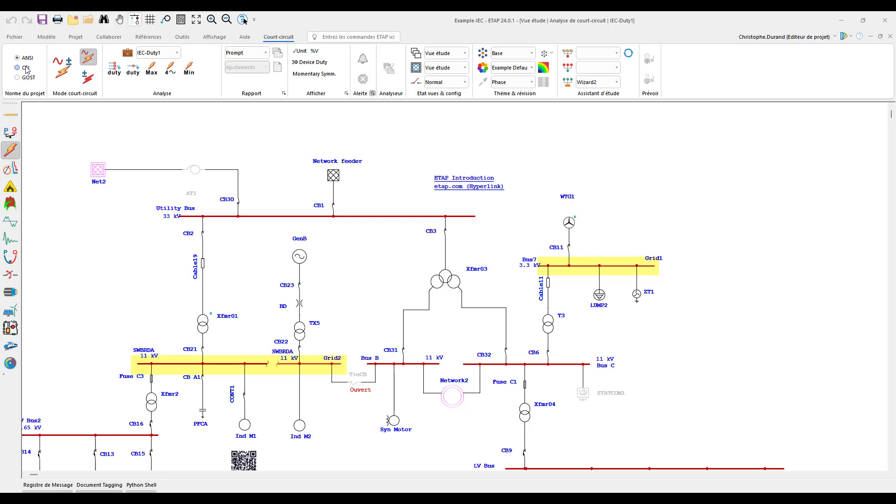
pyautogui.click(26, 69)
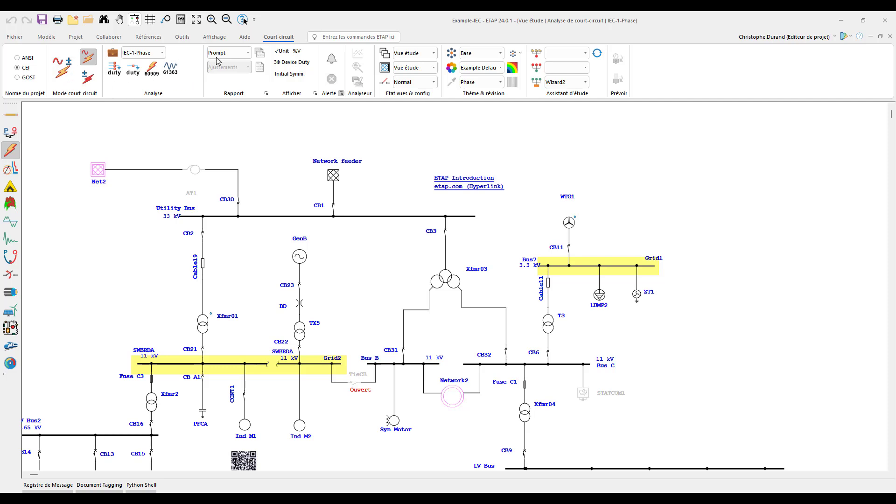
# Look through the display, tools, reference library and collaboration commands, including the DataHub and external software links
pyautogui.click(216, 39)
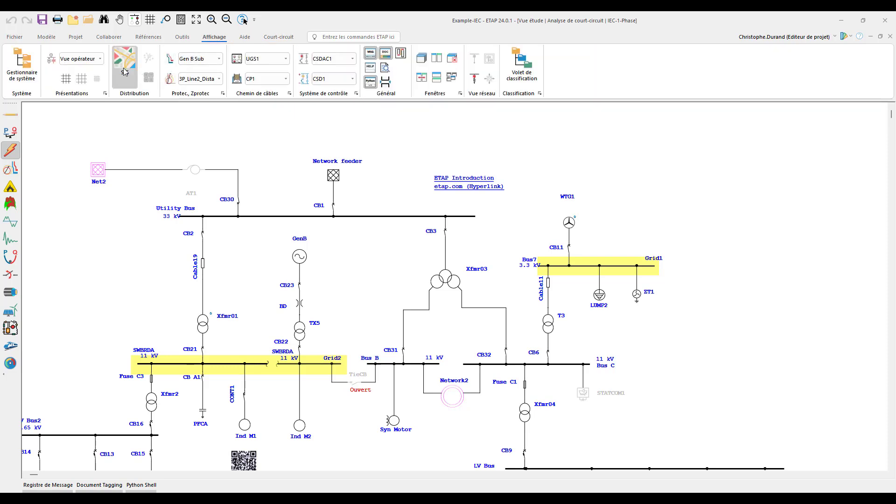
pyautogui.click(189, 37)
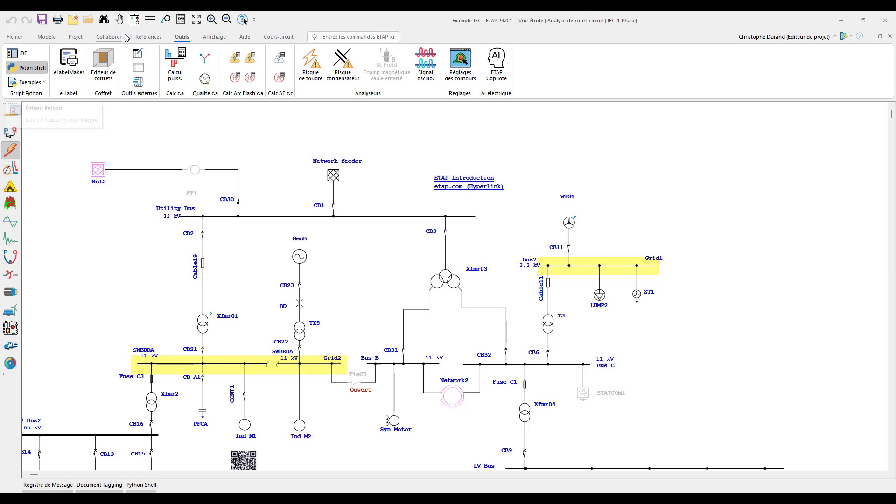
pyautogui.click(148, 37)
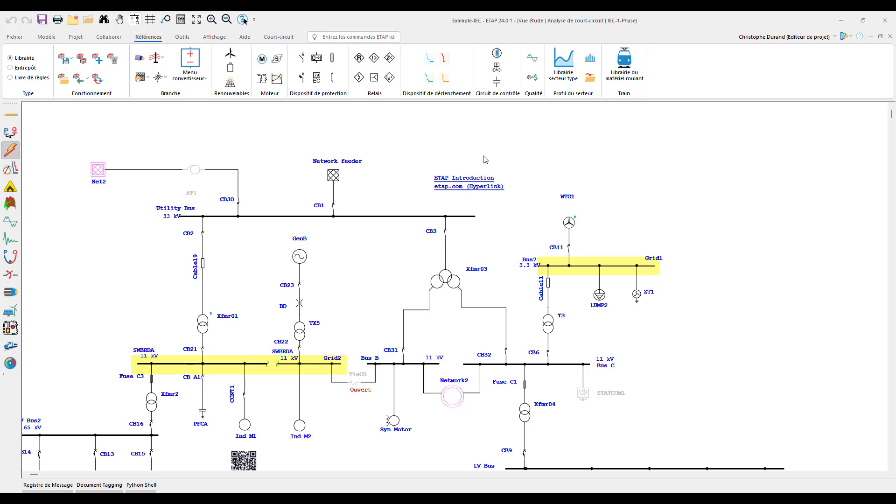
pyautogui.click(114, 42)
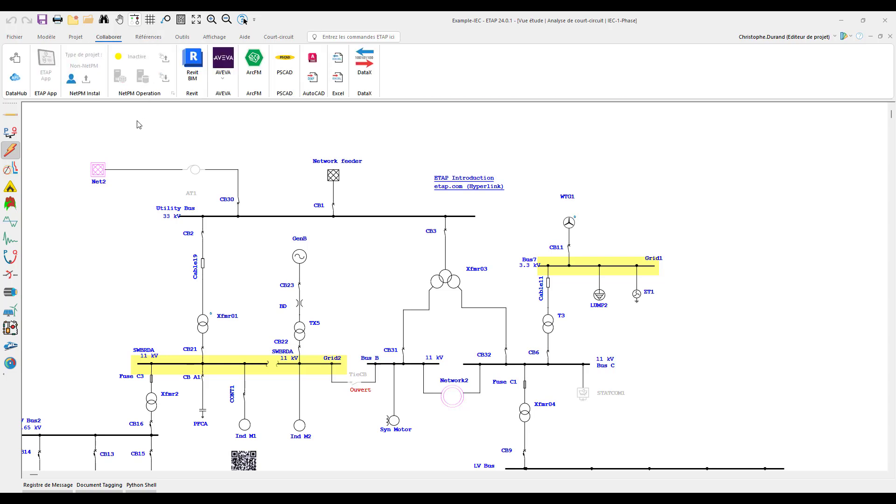
pyautogui.click(15, 77)
# Examine the project standards for norm, frequency, unit system, date format and currency, and close them unchanged
pyautogui.click(76, 38)
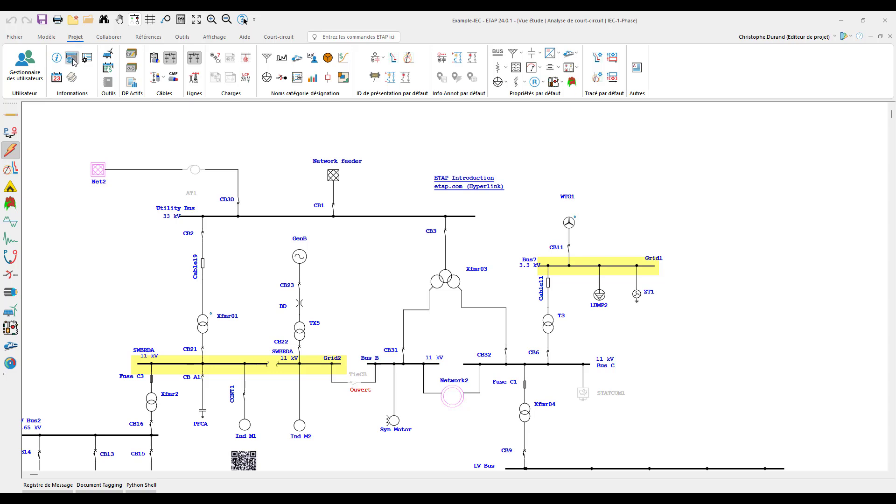
pyautogui.click(72, 58)
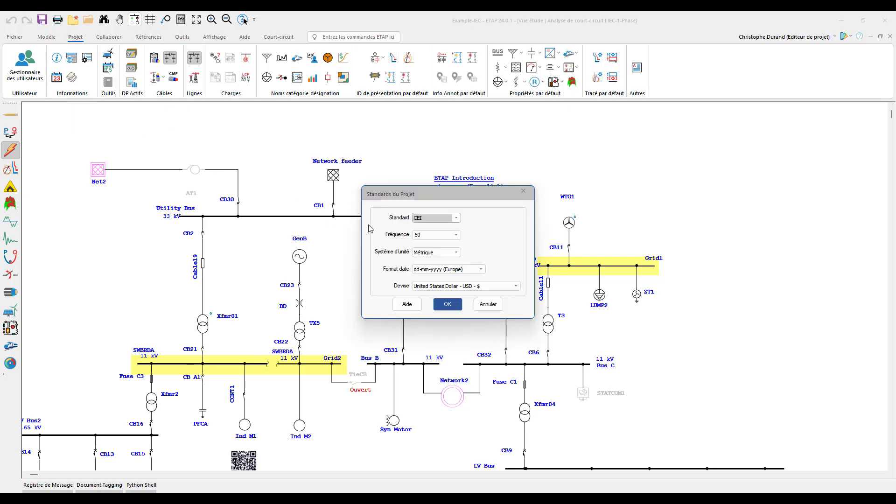
pyautogui.click(523, 191)
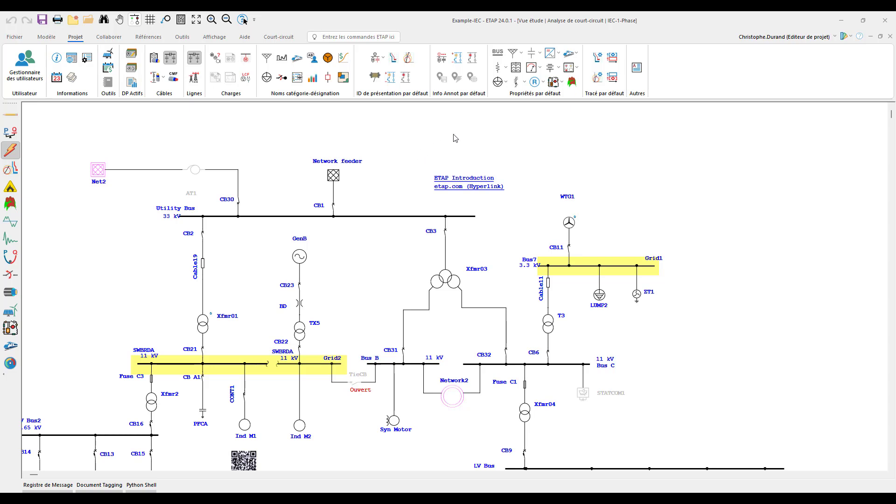
# Examine the default properties for cables in the cable editor and close it unchanged
pyautogui.click(499, 67)
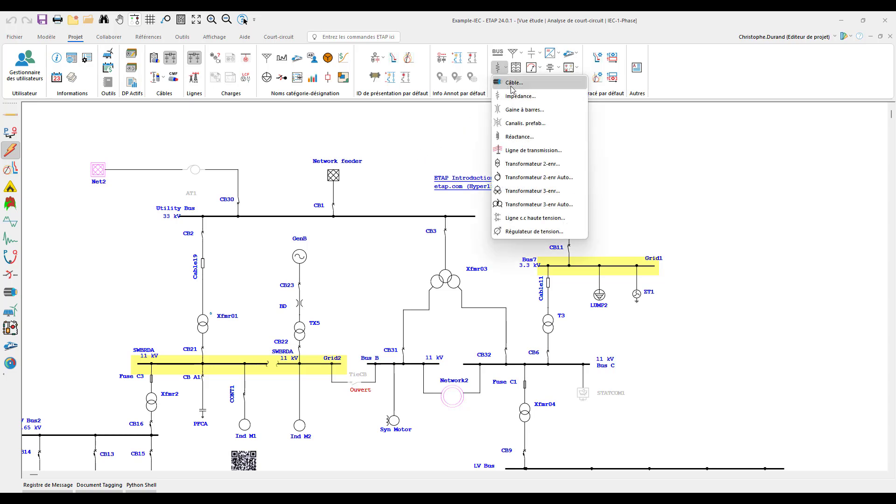
pyautogui.click(511, 85)
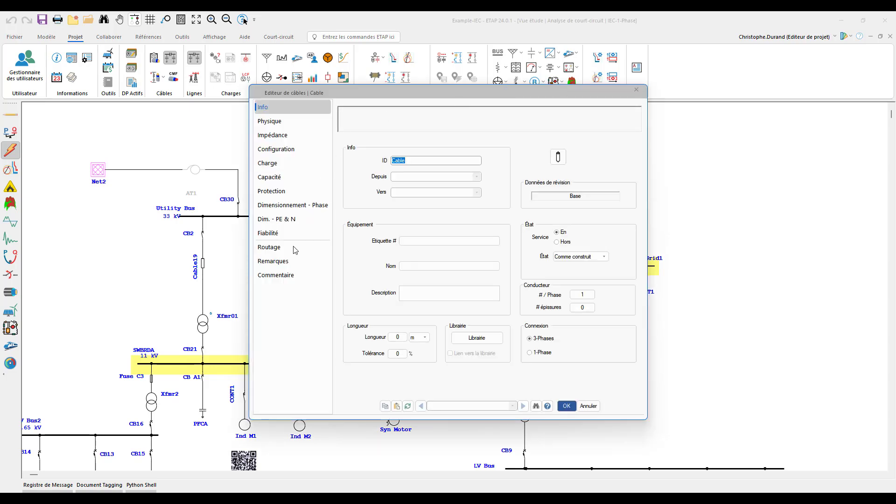
pyautogui.click(293, 99)
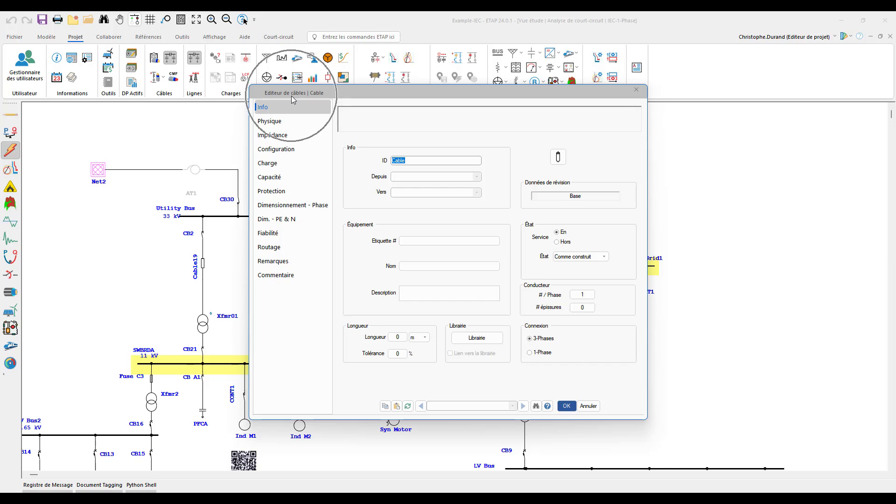
pyautogui.click(636, 89)
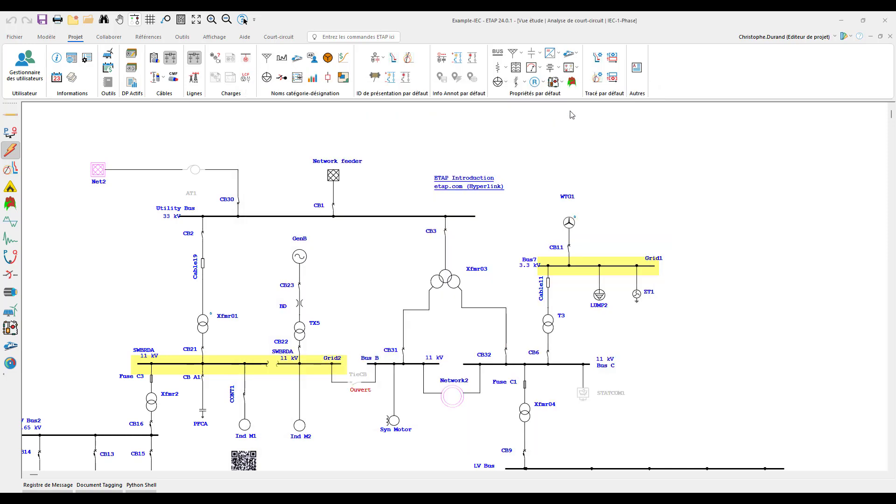
# Look through the model editing commands and the element options of the Network feeder and breakers CB22 and CB1
pyautogui.click(46, 37)
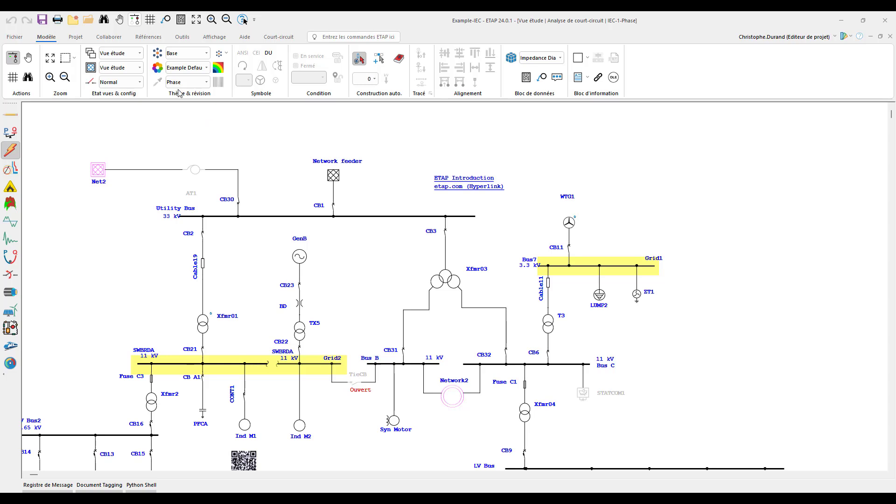
pyautogui.press('ctrl')
pyautogui.press('ctrl')
pyautogui.rightClick(339, 183)
pyautogui.moveTo(357, 256)
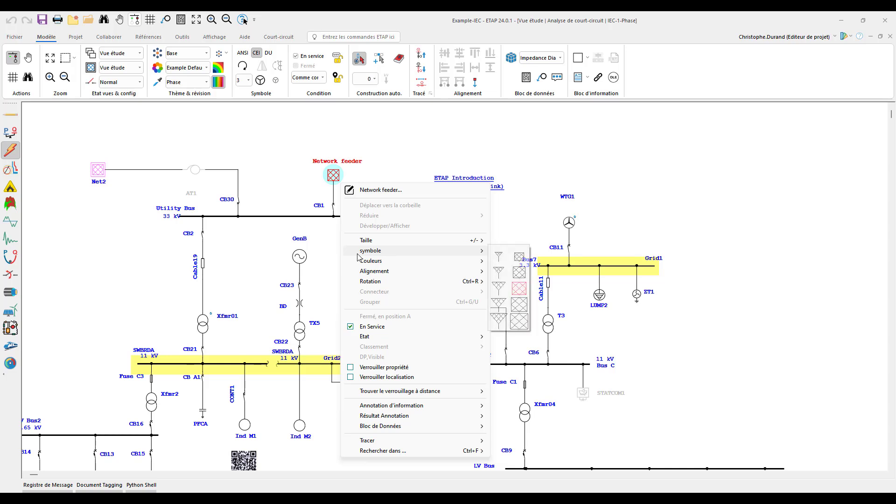
pyautogui.rightClick(299, 350)
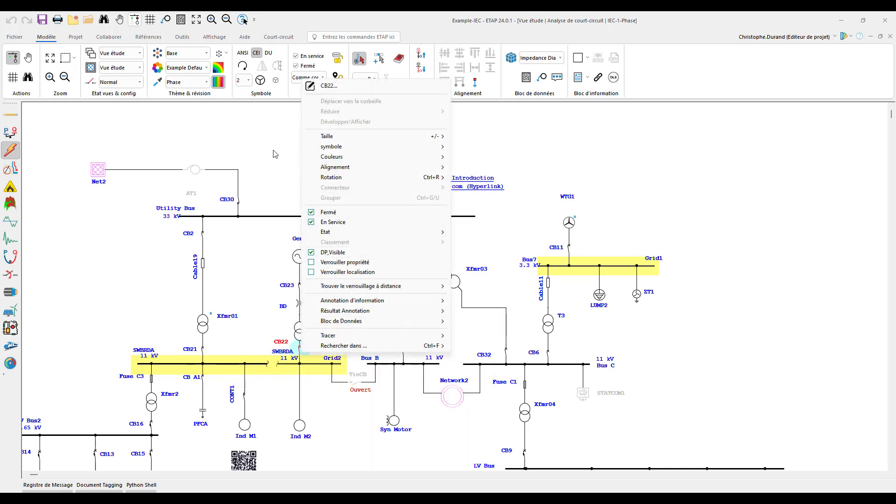
pyautogui.click(336, 214)
pyautogui.click(333, 208)
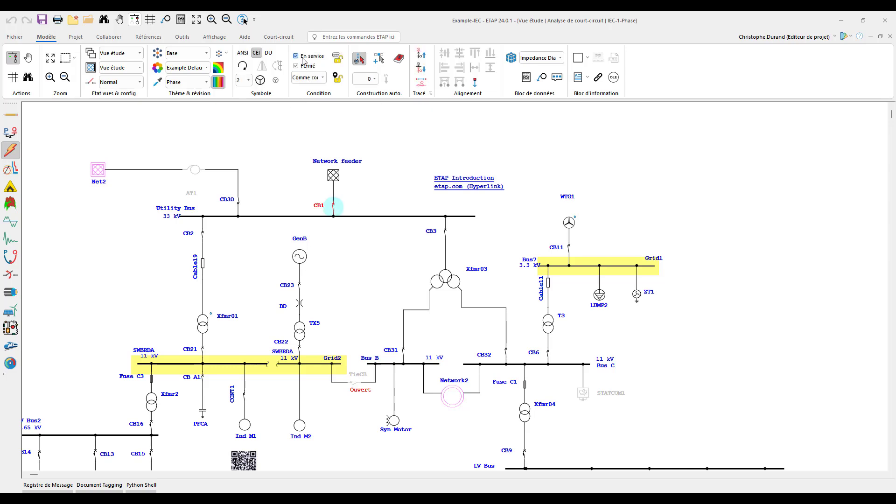
pyautogui.click(371, 126)
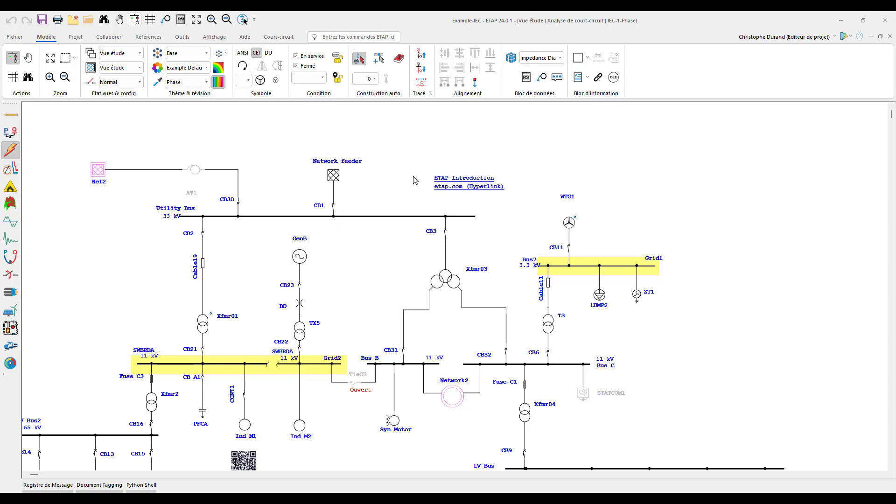
# Use the command search for "zoom" to start Zoom avant, and search again to run Zoom sur la page on the diagram
pyautogui.click(355, 36)
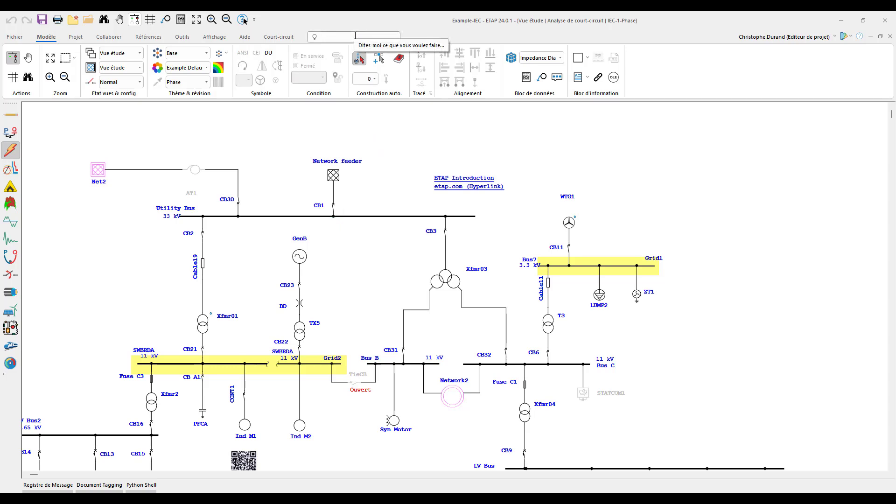
pyautogui.write('zoom')
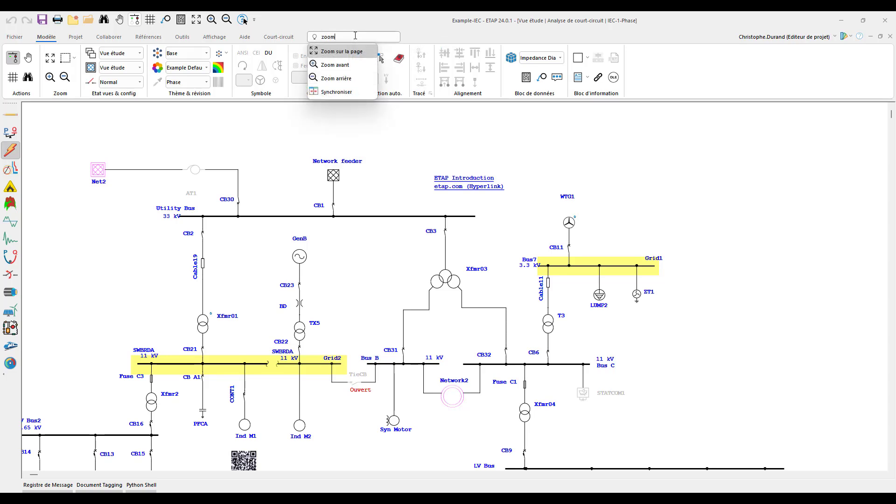
pyautogui.click(335, 65)
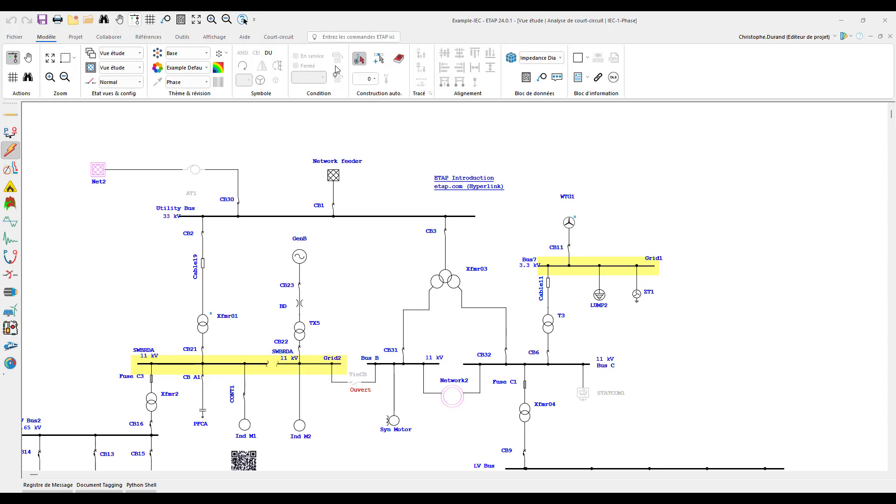
pyautogui.click(341, 37)
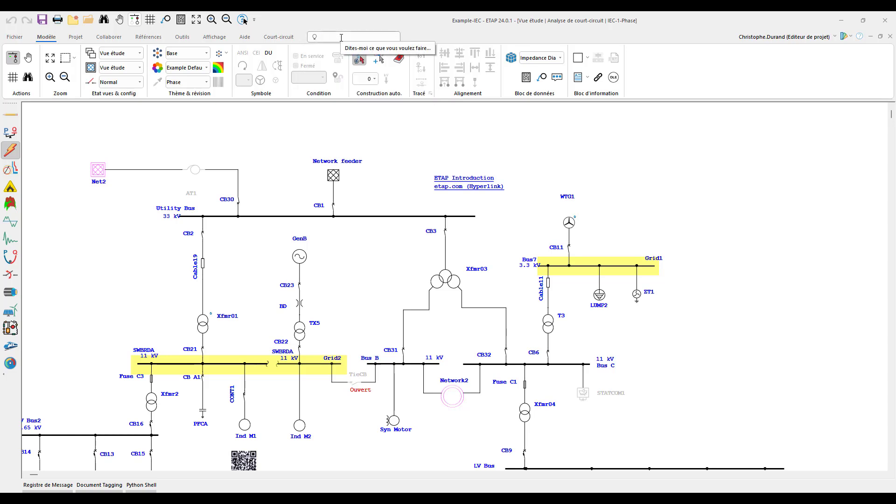
pyautogui.write('zoo')
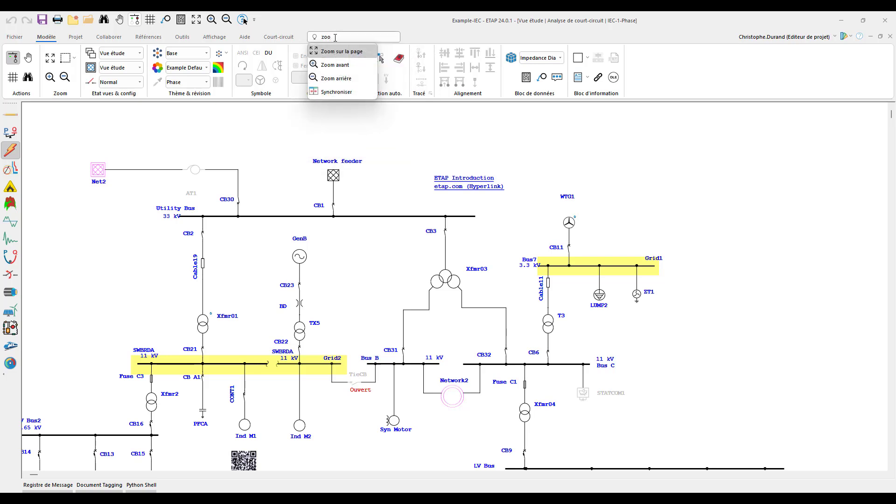
pyautogui.click(313, 53)
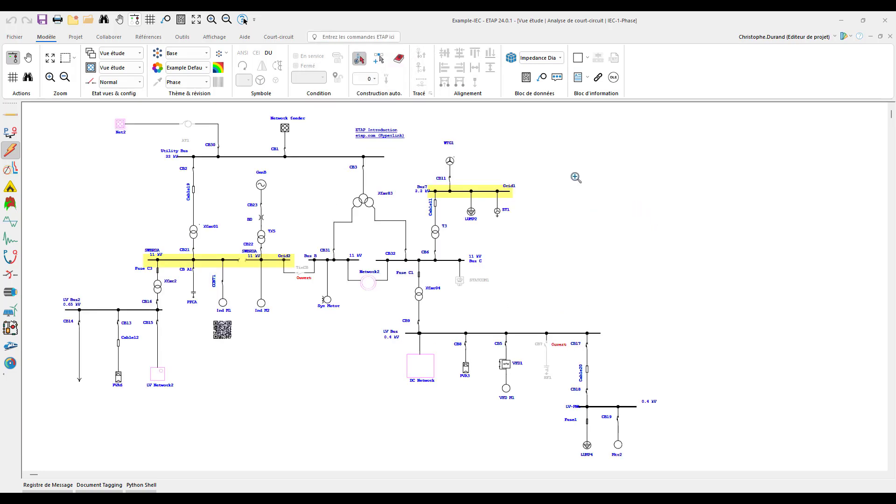
# Try a command search for "flu", abandon it and refit the whole diagram to the page
pyautogui.click(333, 38)
pyautogui.write('flu')
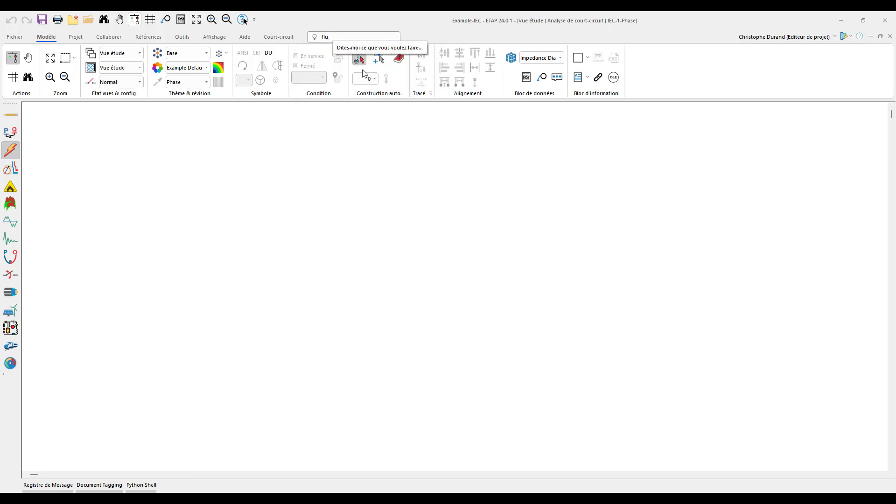
pyautogui.click(405, 216)
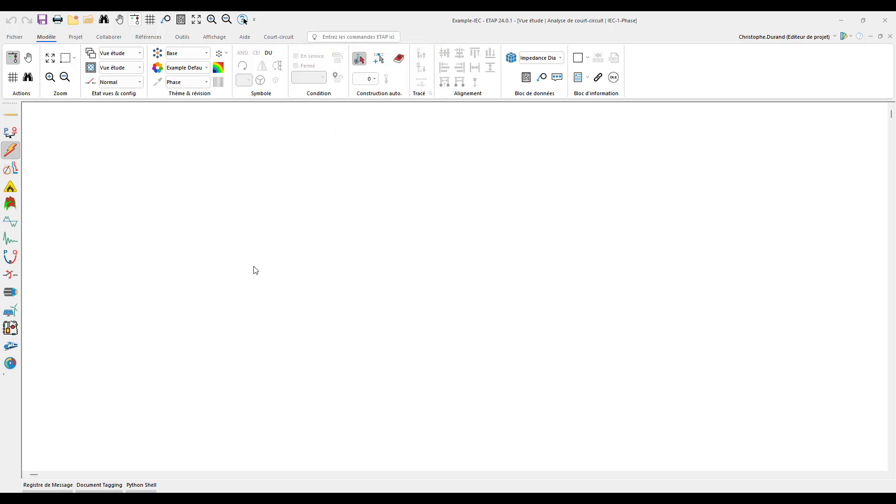
pyautogui.click(50, 59)
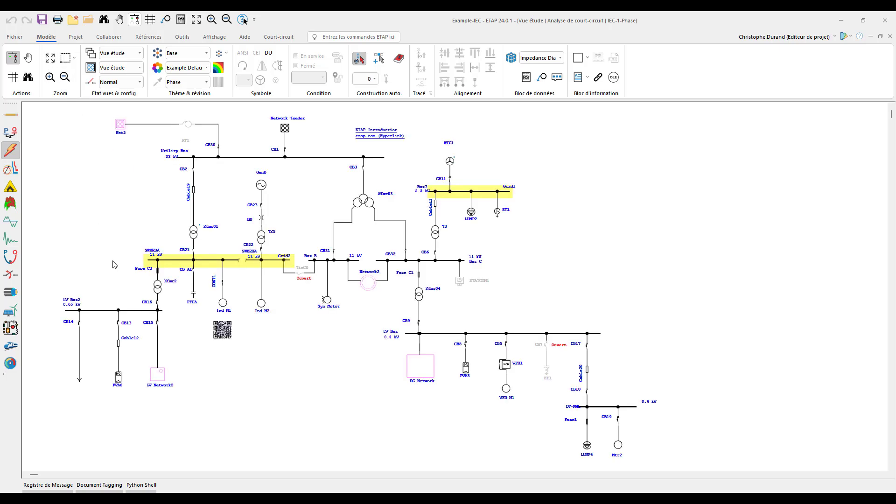
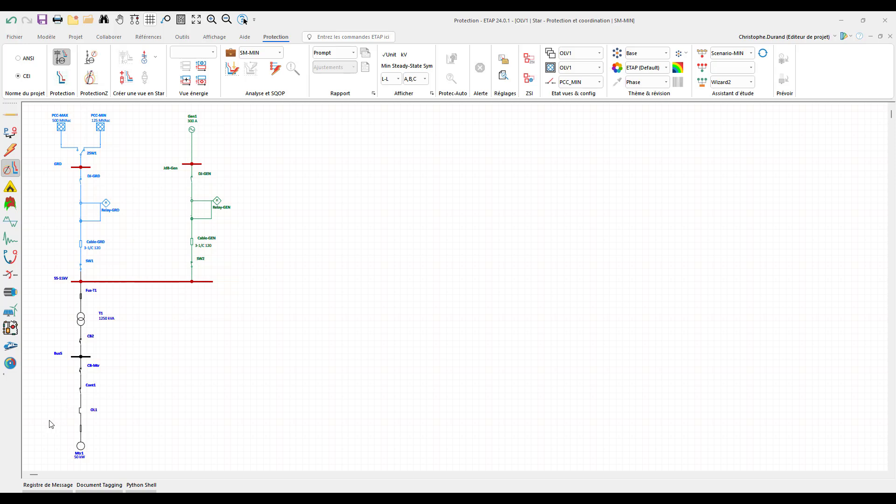
# Create a STAR energy and current limitation view for the protection network and maximize it
pyautogui.scroll(3, 49, 420)
pyautogui.scroll(-1, 51, 397)
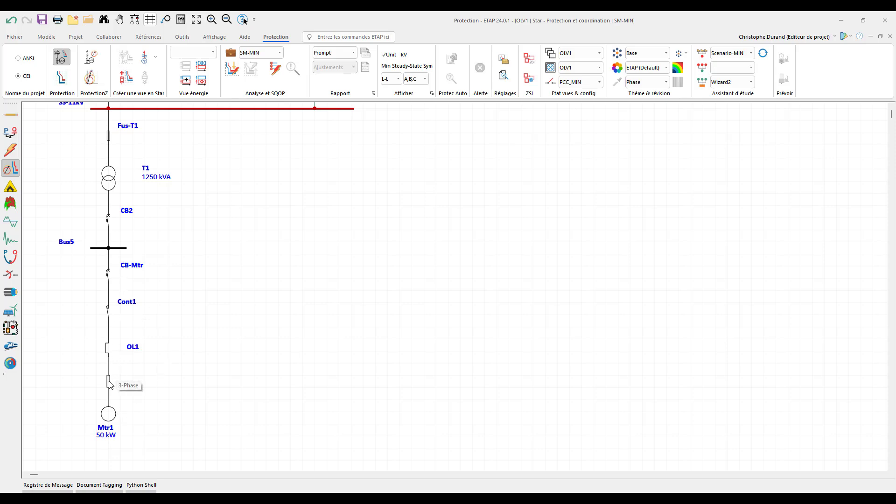
pyautogui.click(186, 82)
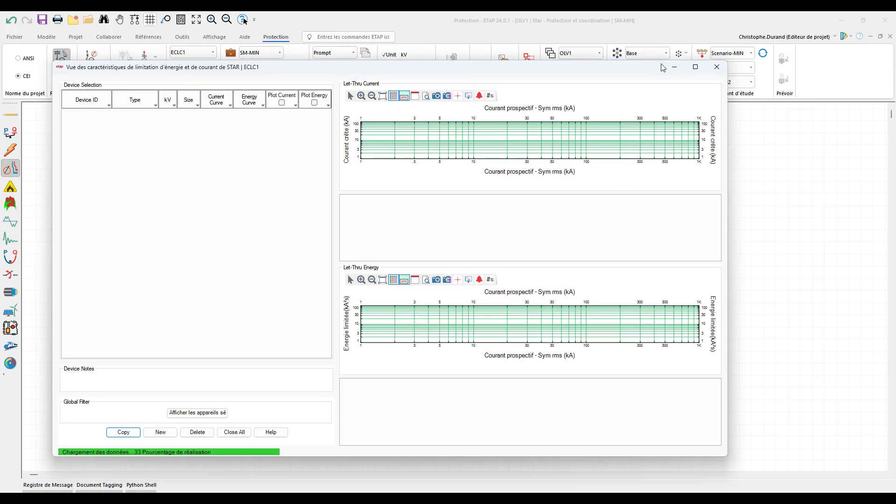
pyautogui.click(694, 68)
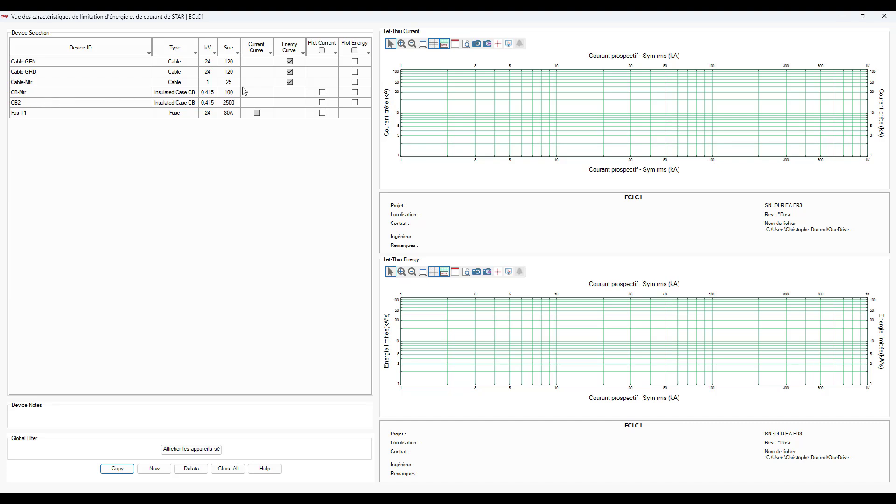
# Plot CB-Mtr's current and energy curves with Cable-Mtr's energy curve, move the cable's withstand label slightly, and close the limitation view
pyautogui.click(324, 94)
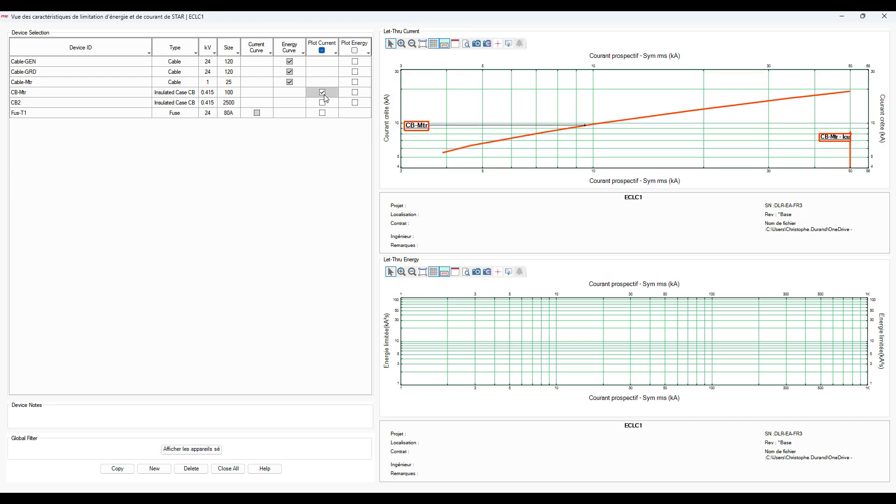
pyautogui.click(356, 92)
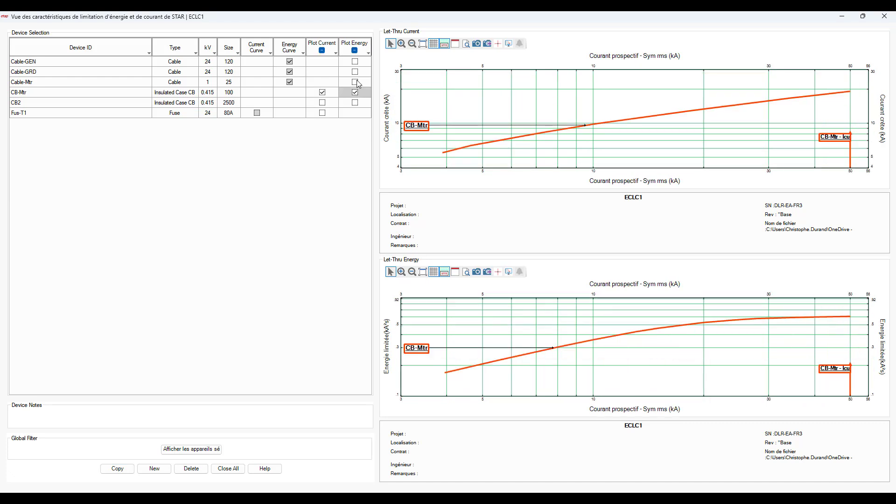
pyautogui.click(355, 82)
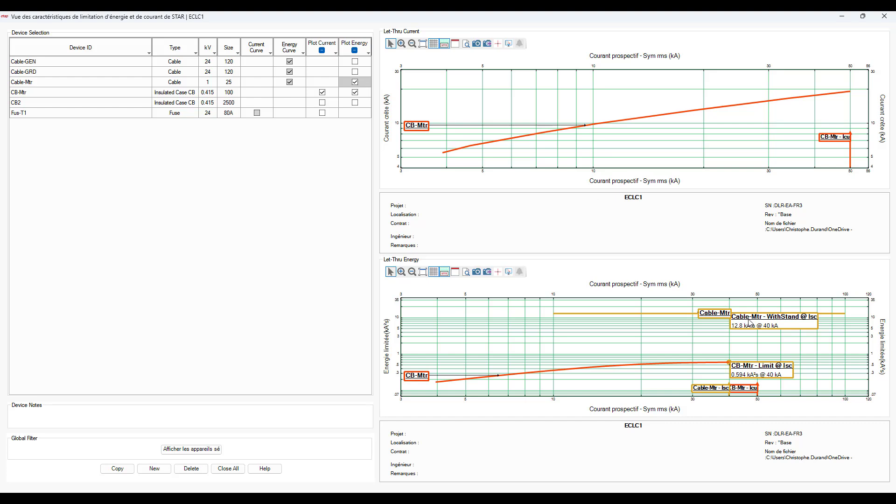
pyautogui.moveTo(749, 320); pyautogui.dragTo(749, 326)
pyautogui.press('ctrl')
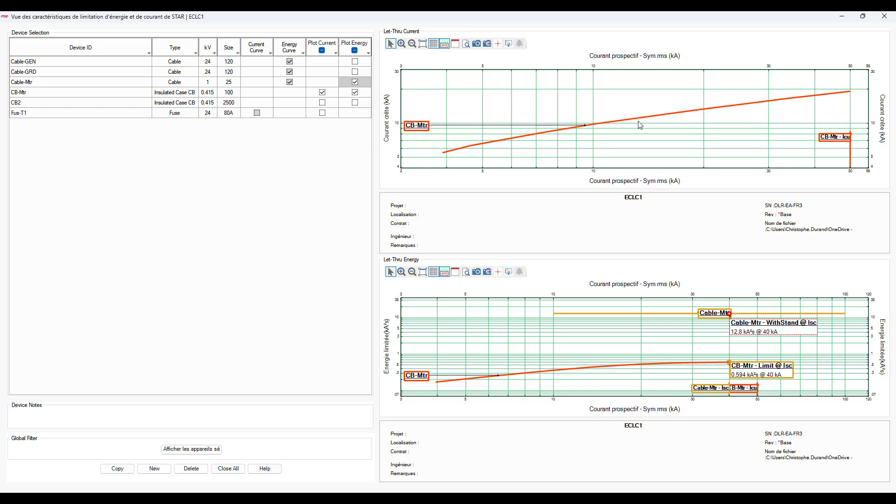
pyautogui.press('ctrl')
pyautogui.click(884, 17)
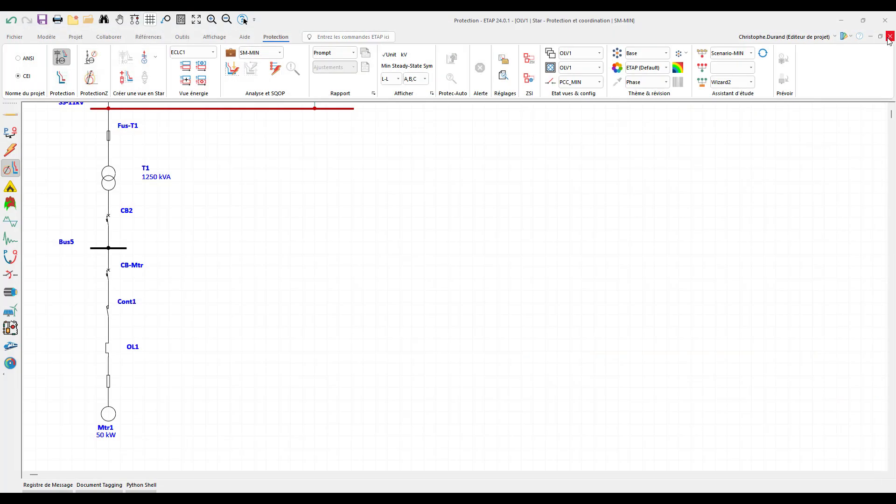
# Run the Scenario-MIN short-circuit study from the scenario wizard and accept it
pyautogui.scroll(3, 209, 263)
pyautogui.scroll(5, 209, 263)
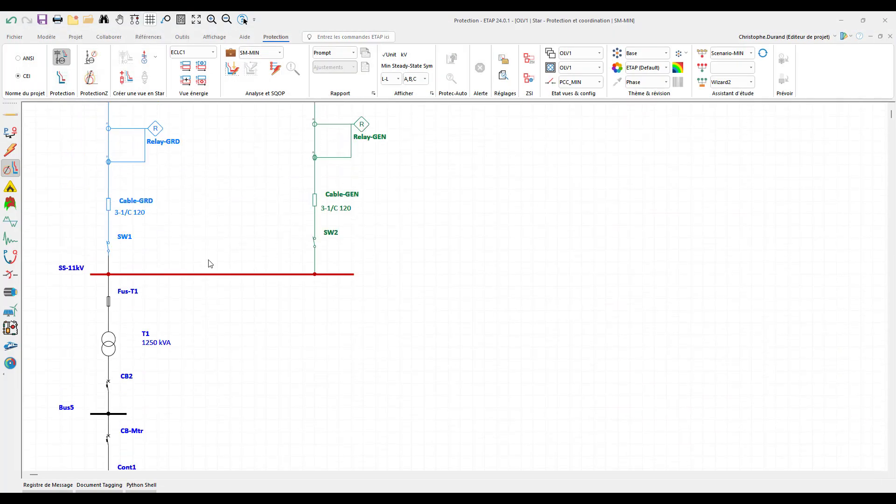
pyautogui.scroll(2, 209, 260)
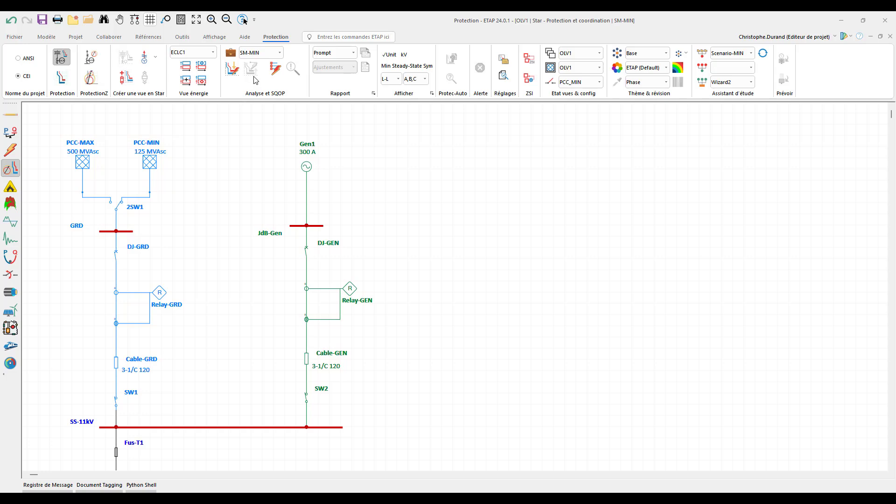
pyautogui.click(703, 55)
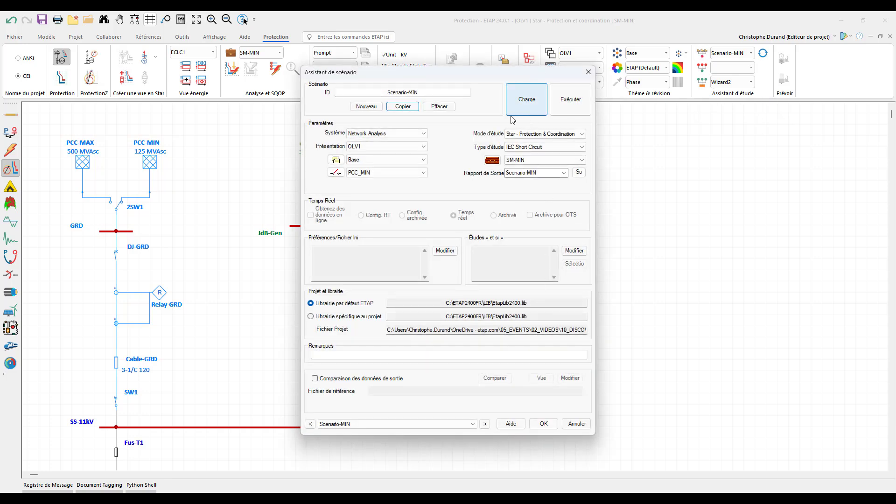
pyautogui.click(570, 100)
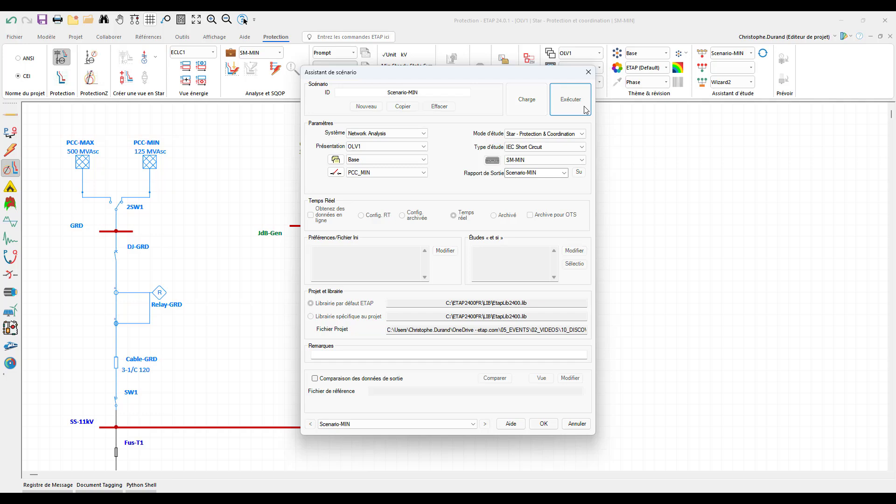
pyautogui.click(544, 423)
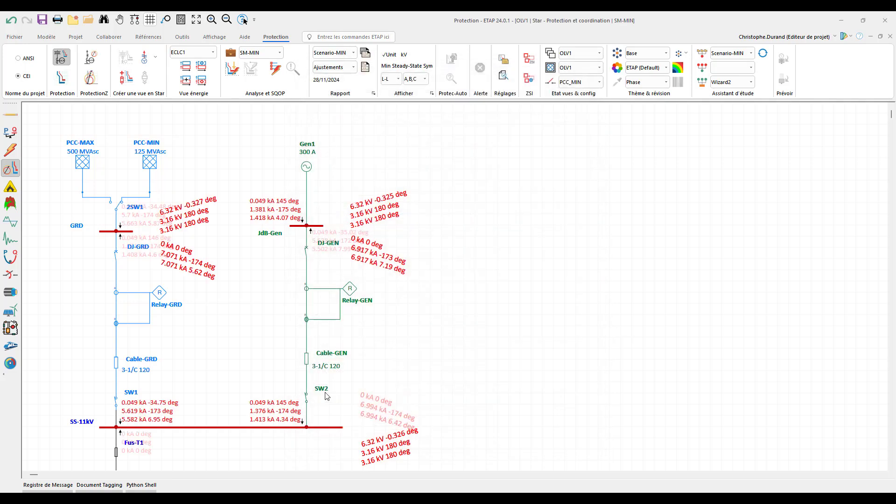
# Open the Relay-GRD editor and examine its CTC kA page for the calculated minimum short-circuit currents
pyautogui.doubleClick(160, 293)
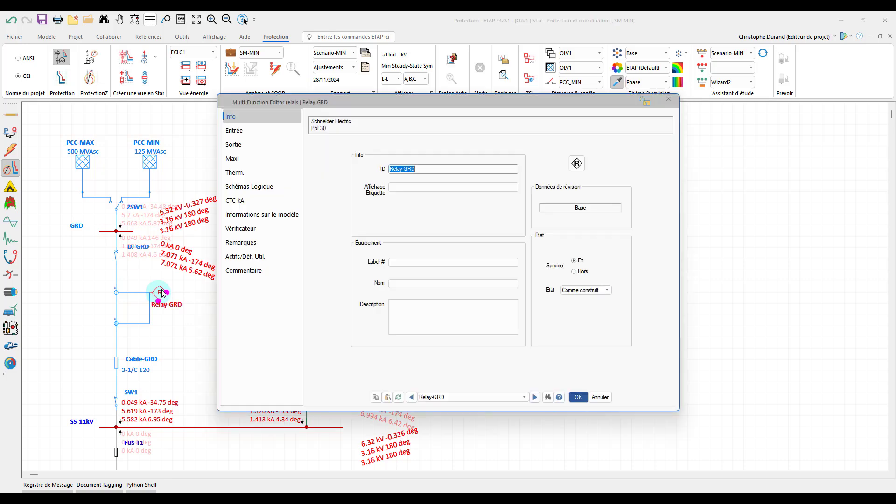
pyautogui.click(257, 201)
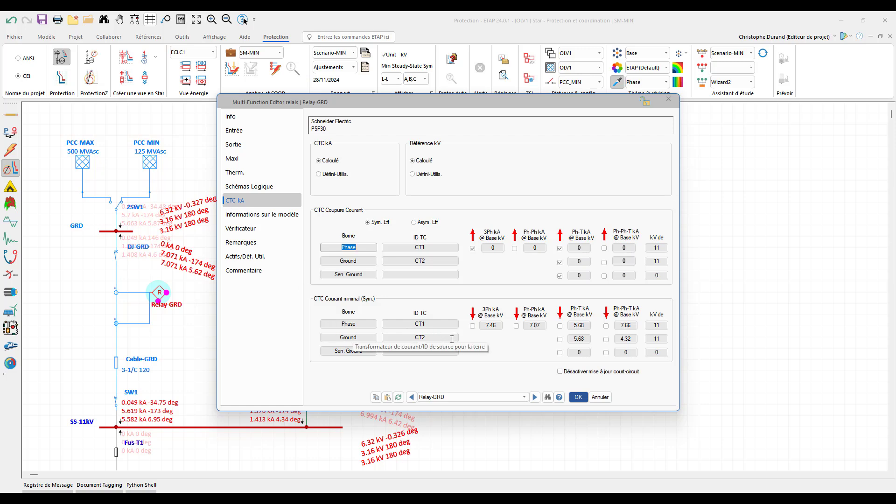
pyautogui.press('ctrl')
pyautogui.press('ctrl')
pyautogui.press('ctrl')
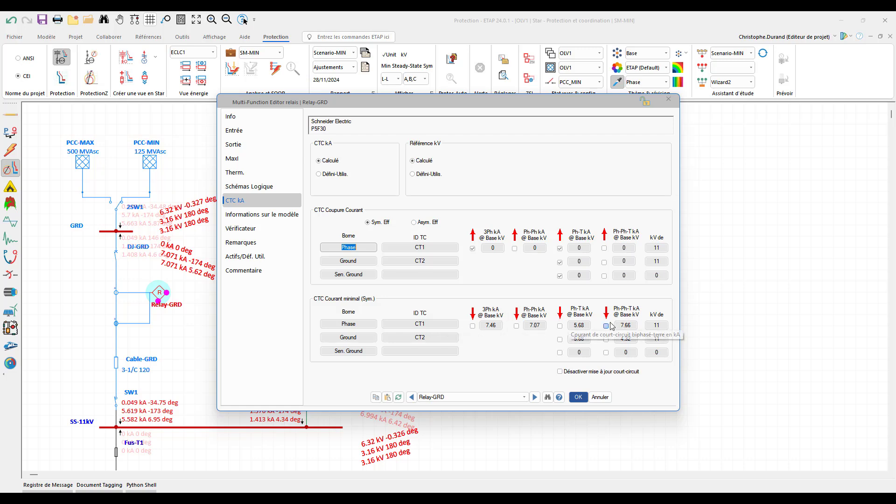
# Enable the minimum phase-phase current for the Phase terminal of Relay-GRD and accept the relay editor
pyautogui.click(516, 326)
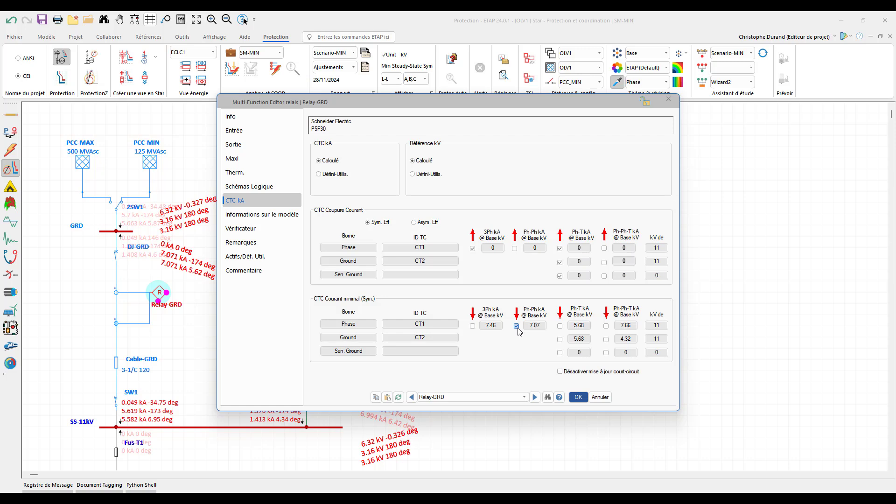
pyautogui.click(578, 396)
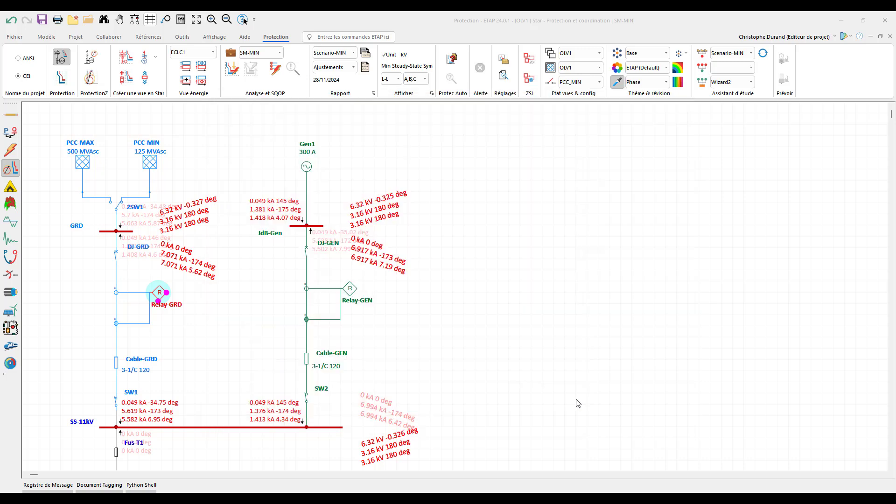
# Run the Scenario-MAX short-circuit study from the scenario wizard and accept it
pyautogui.click(701, 53)
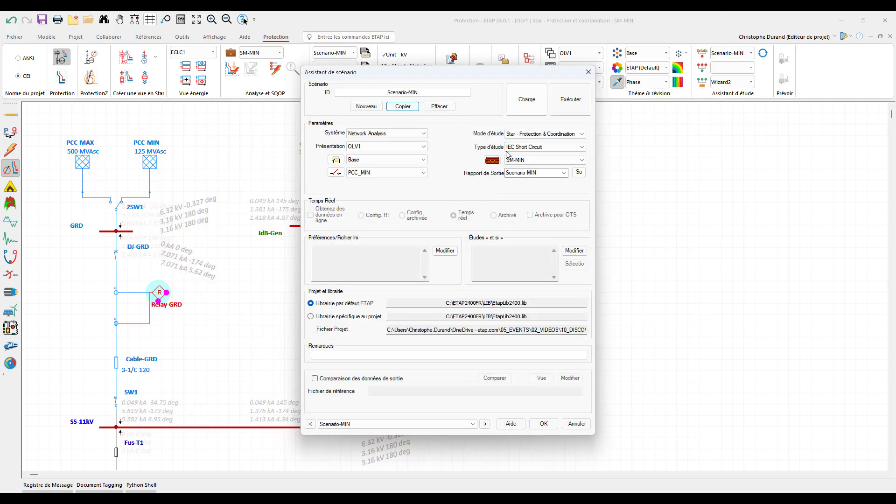
pyautogui.click(473, 423)
pyautogui.click(462, 432)
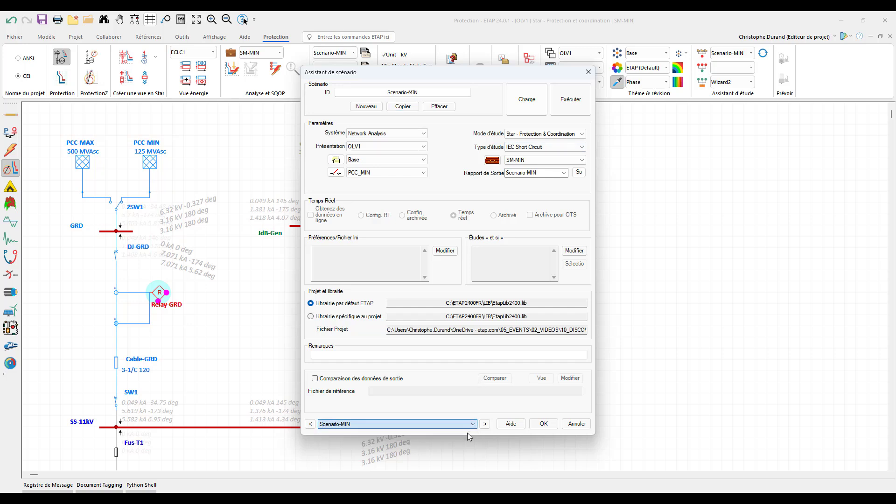
pyautogui.click(578, 100)
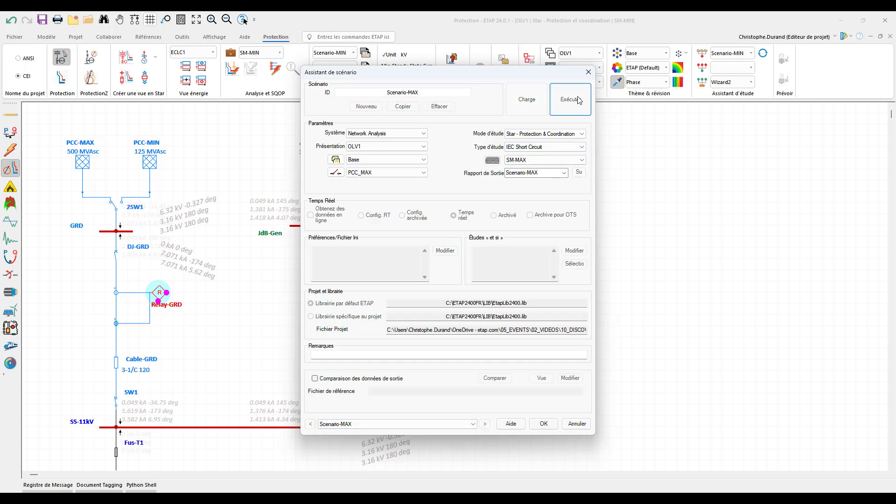
pyautogui.click(544, 424)
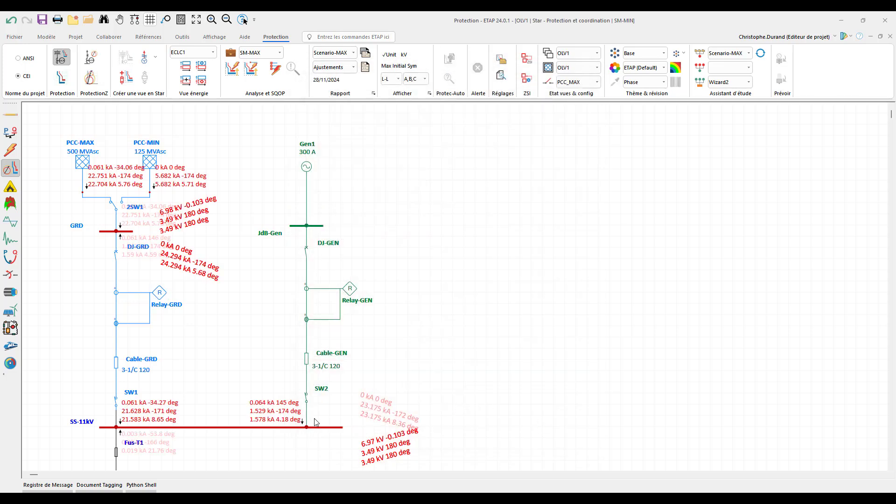
# Examine the calculated maximum short-circuit currents on Relay-GRD's CTC kA page, then close the editor and clear the selection
pyautogui.doubleClick(159, 293)
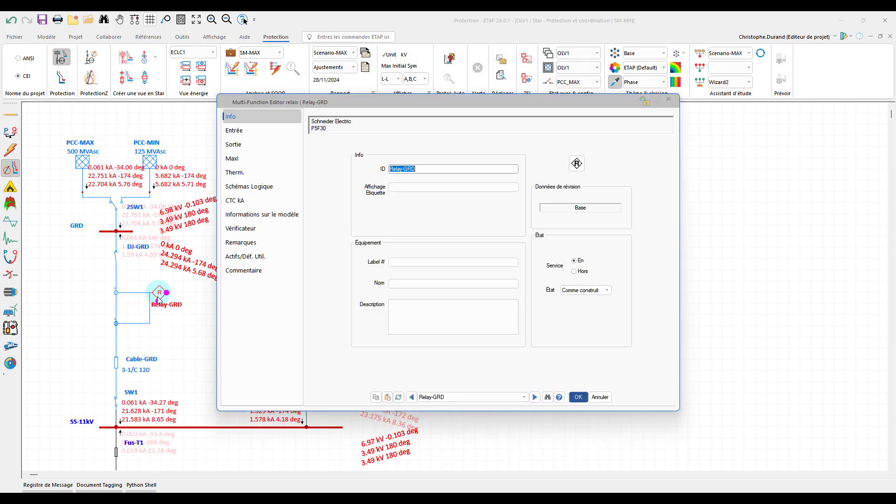
pyautogui.click(235, 201)
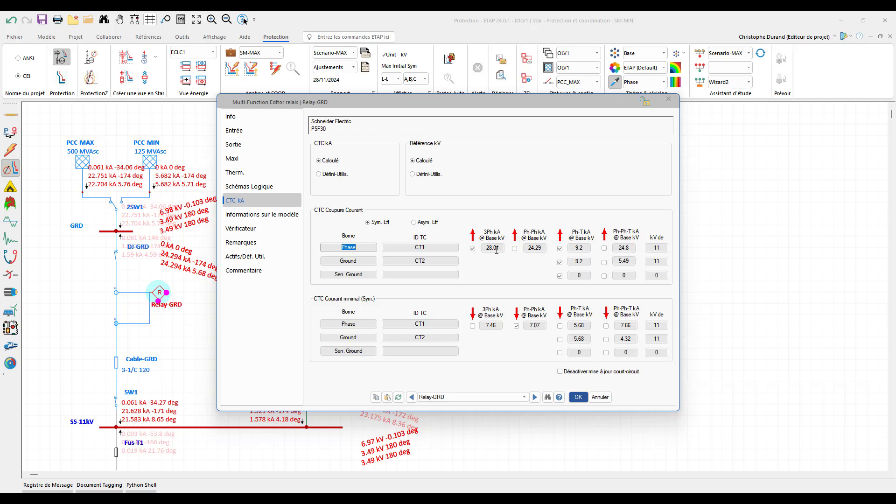
pyautogui.click(578, 397)
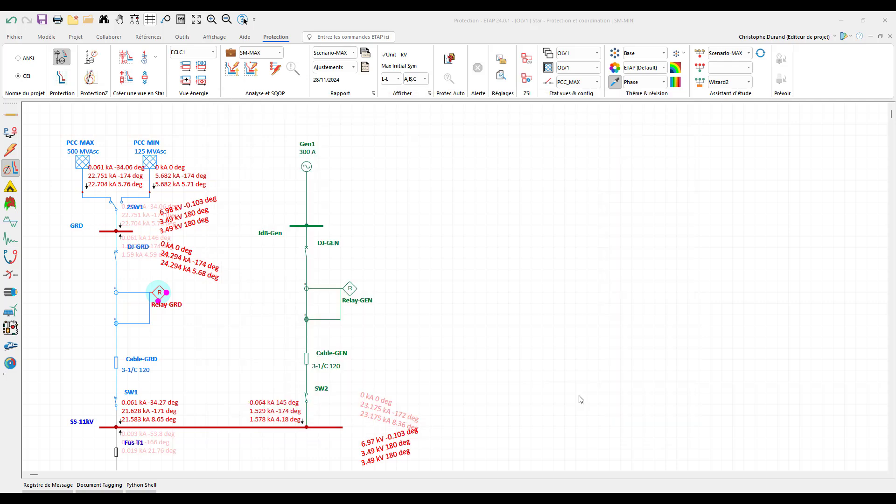
pyautogui.click(516, 294)
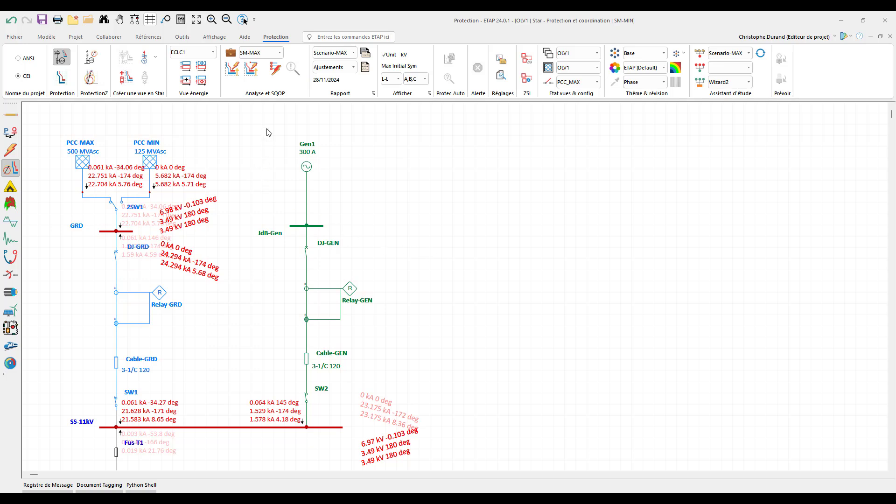
# Switch to the SM-MIN study case, review its standard settings with Ik Min. and its three-phase sequence-of-operation settings, and accept it
pyautogui.click(256, 56)
pyautogui.click(258, 78)
pyautogui.click(232, 55)
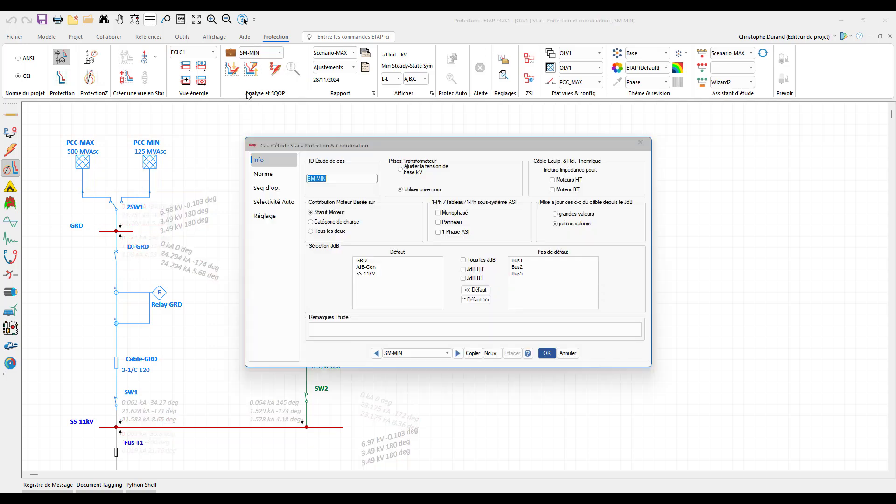
pyautogui.click(262, 173)
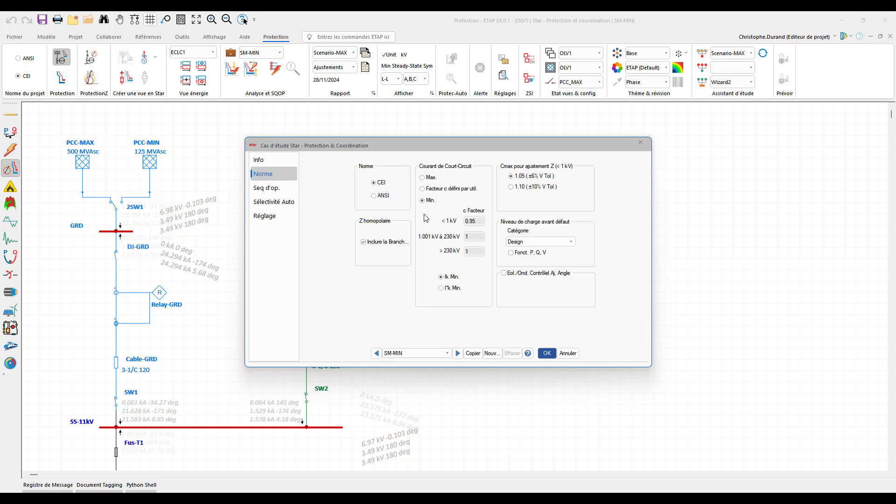
pyautogui.click(449, 280)
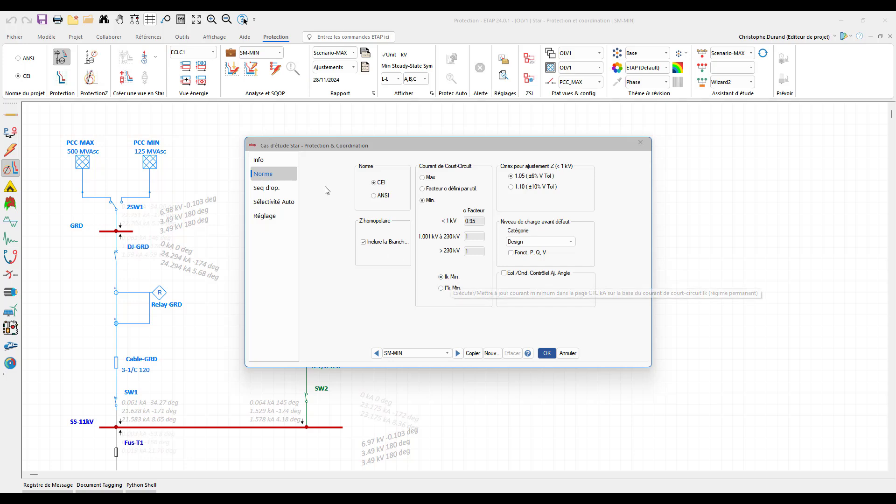
pyautogui.click(275, 191)
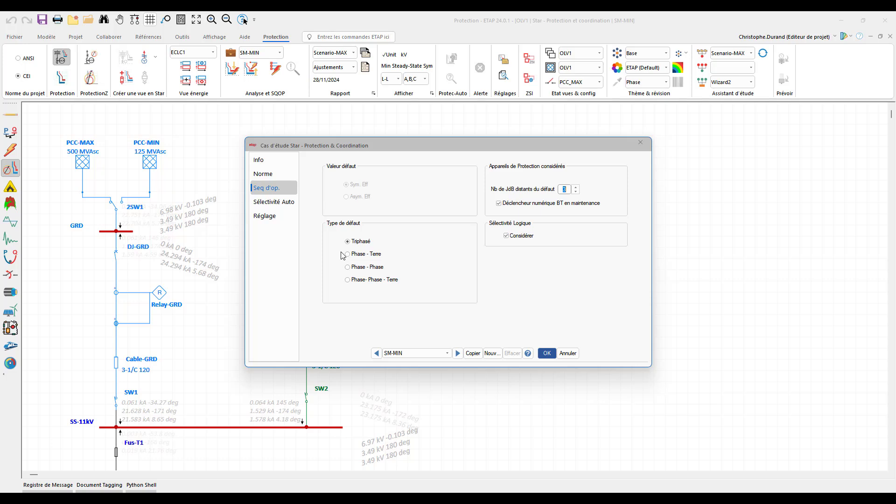
pyautogui.click(547, 354)
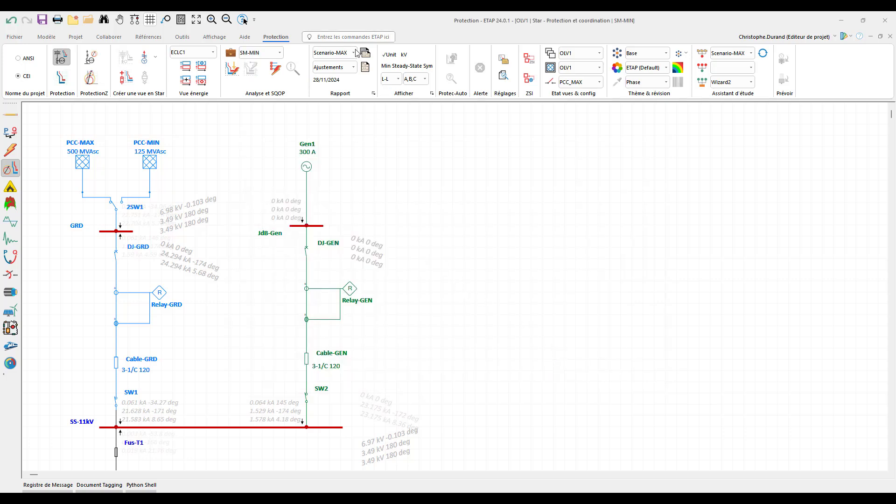
# Run a sequence-of-operation fault between Fus-T1 and T1 with a new output report named Ik3Min-T1P
pyautogui.click(334, 53)
pyautogui.click(327, 88)
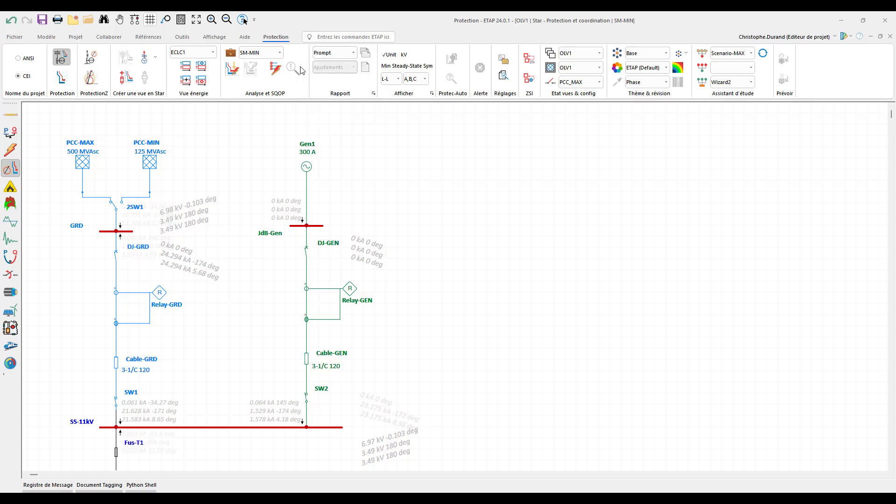
pyautogui.click(275, 69)
pyautogui.scroll(-2, 133, 430)
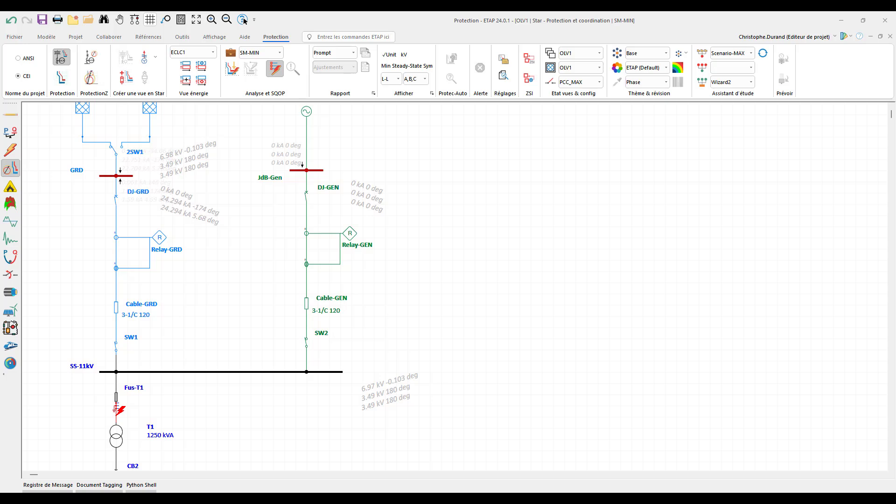
pyautogui.click(117, 409)
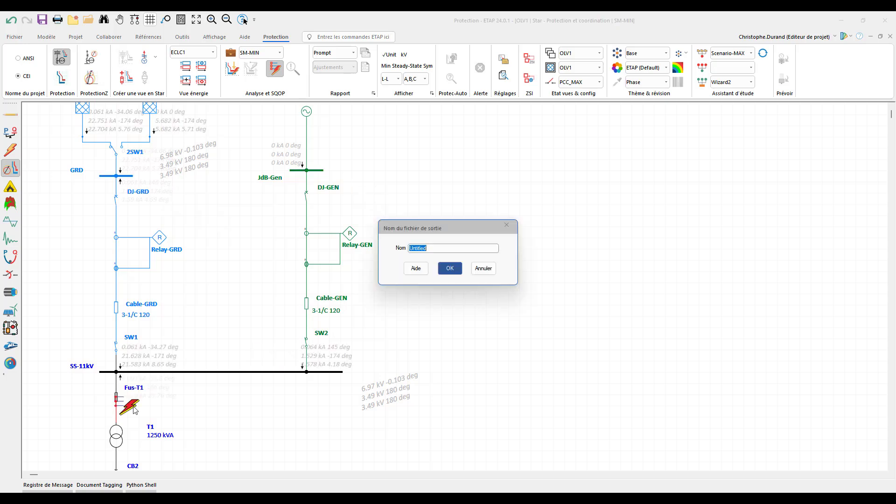
pyautogui.write('Ik3Min-T1P')
pyautogui.click(448, 270)
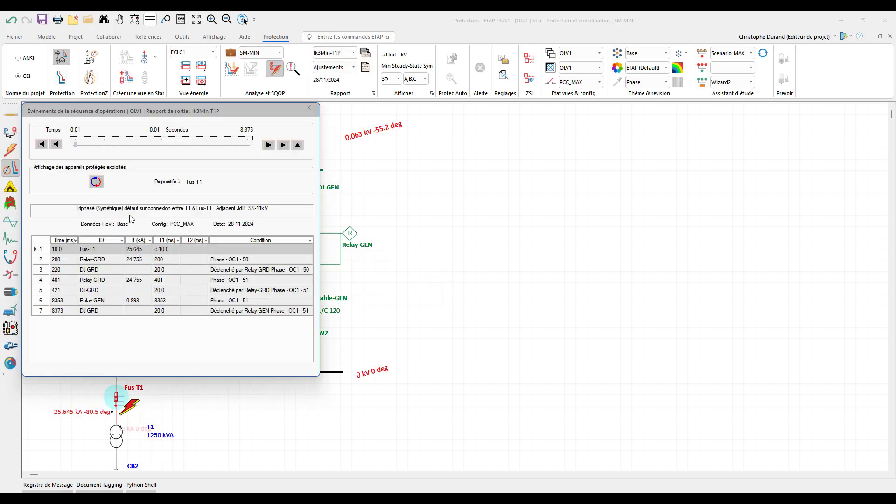
# Move the sequence-of-operation events window clear of the one-line diagram and examine the fault current contributions
pyautogui.moveTo(217, 106); pyautogui.dragTo(675, 138)
pyautogui.scroll(2, 169, 188)
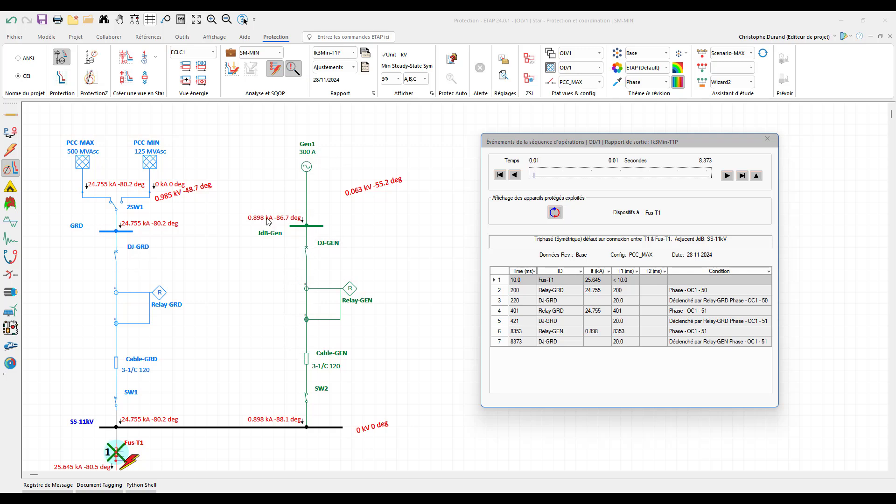
pyautogui.scroll(2, 269, 222)
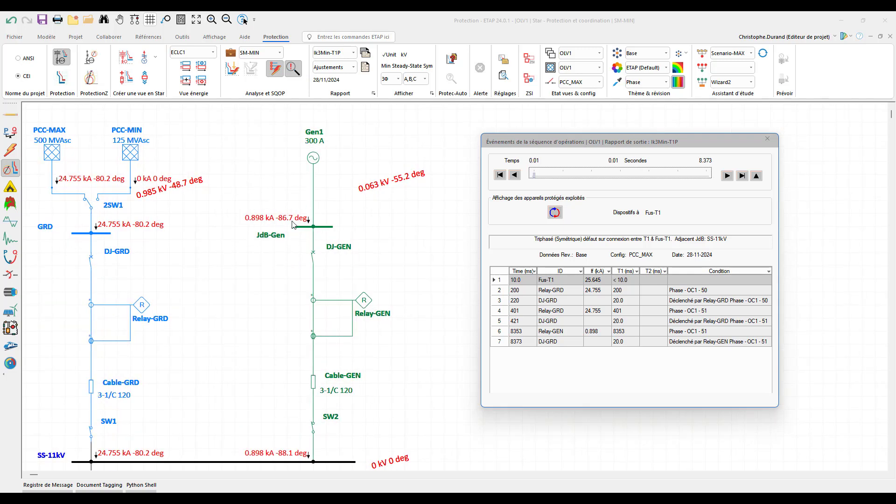
# Examine the IkP excitation value on the impedance/model page of generator Gen1, then cancel the editor
pyautogui.doubleClick(314, 160)
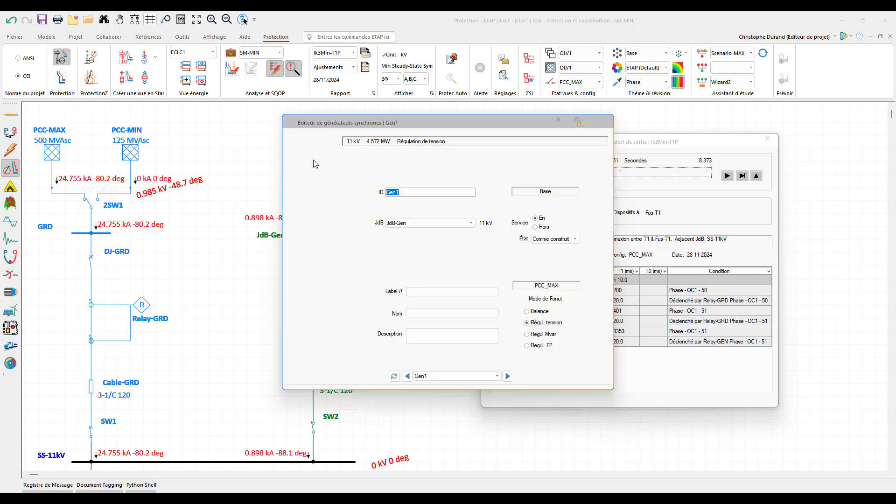
pyautogui.moveTo(331, 123); pyautogui.dragTo(397, 124)
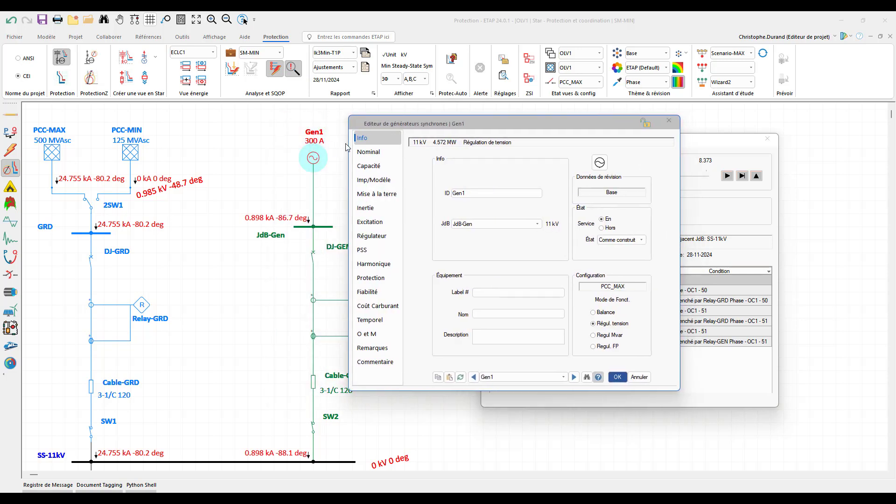
pyautogui.click(304, 147)
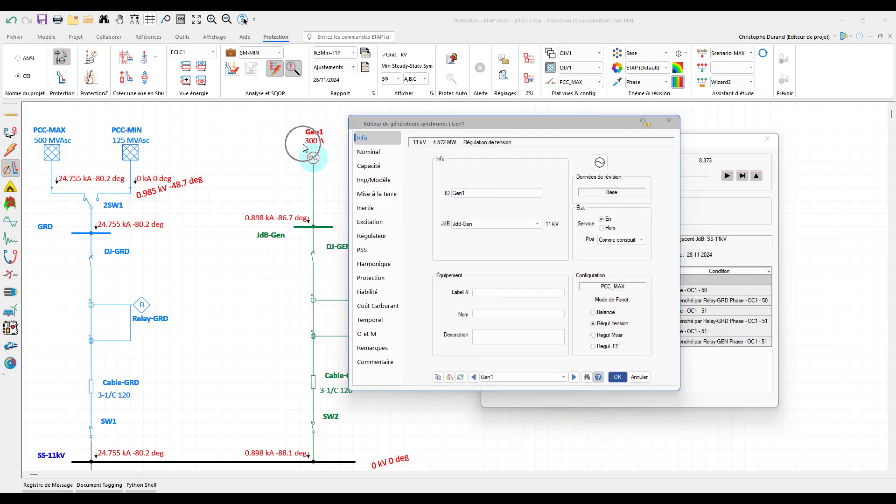
pyautogui.click(366, 181)
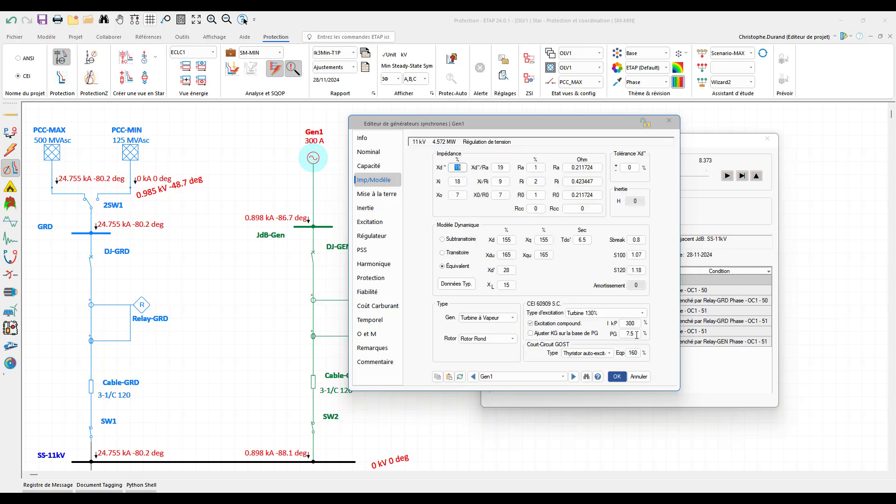
pyautogui.moveTo(635, 327); pyautogui.dragTo(624, 325)
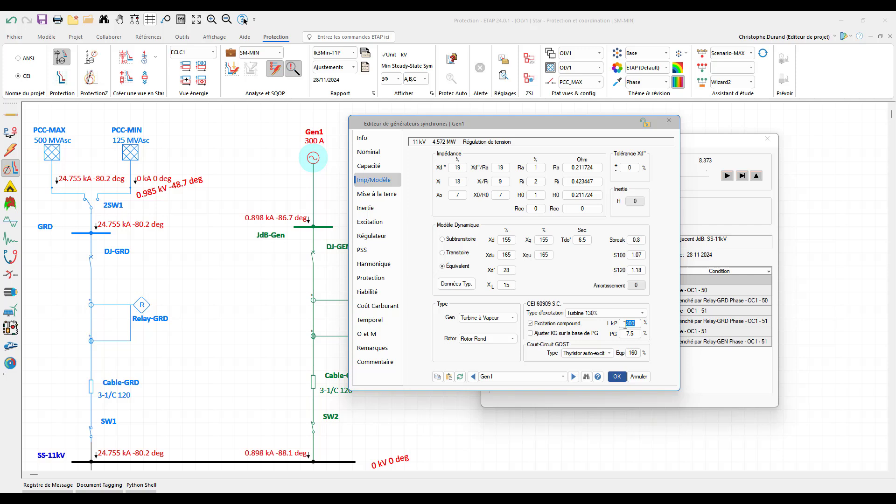
pyautogui.click(638, 377)
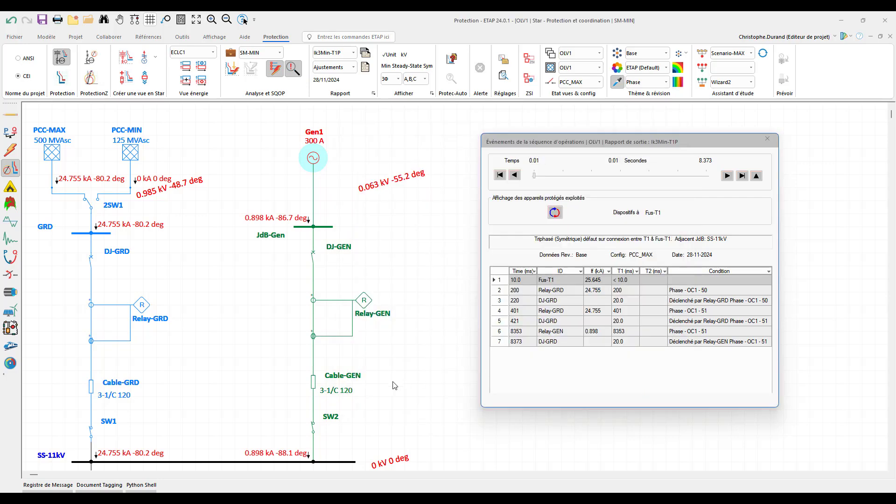
# Select the network from the PCC sources and Gen1 down to T1 and create a Star view from it
pyautogui.scroll(-1, 445, 365)
pyautogui.scroll(-1, 446, 365)
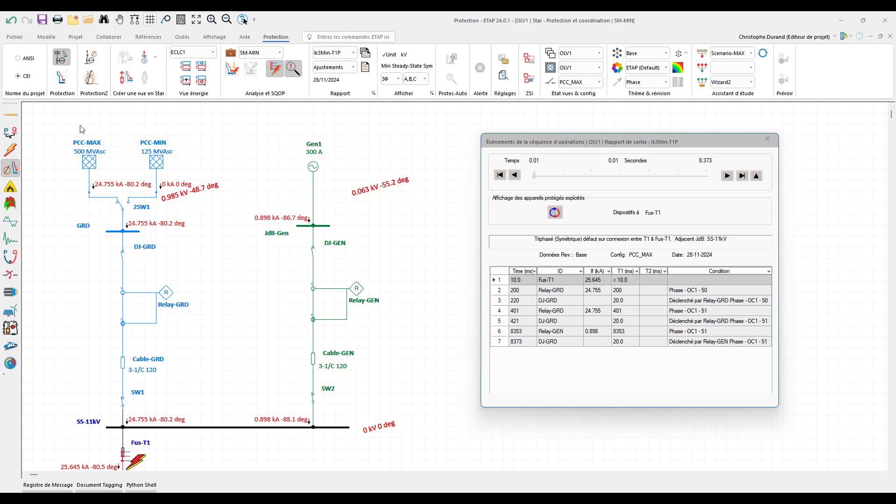
pyautogui.scroll(-1, 76, 127)
pyautogui.scroll(1, 76, 127)
pyautogui.scroll(-2, 442, 469)
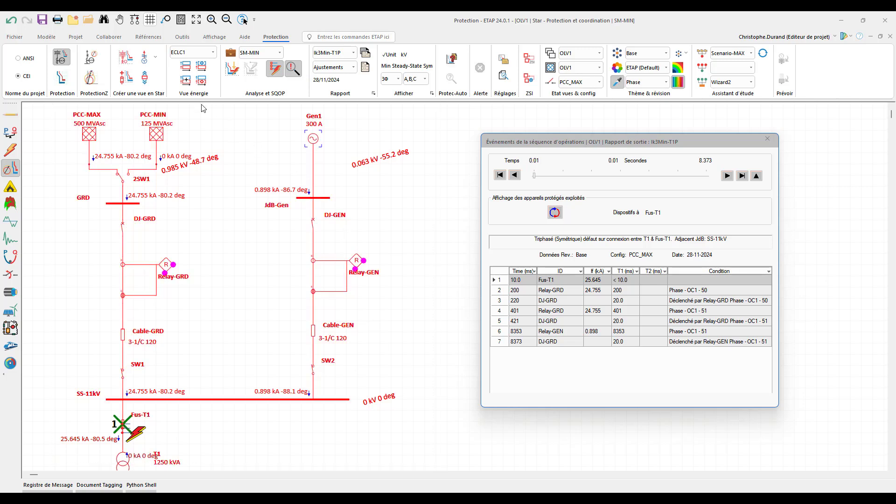
pyautogui.click(124, 59)
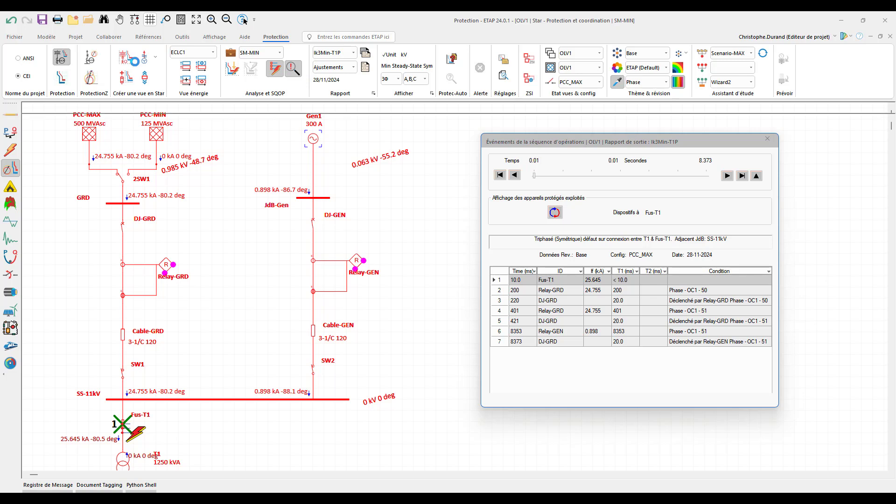
pyautogui.press('ctrl')
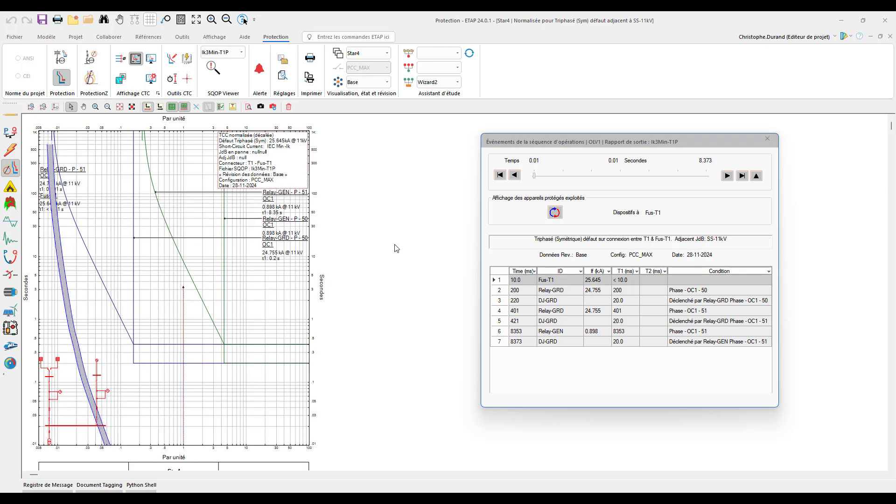
# Close the events window, place the embedded one-line diagram beside the Star4 curve plot, and clear the selection
pyautogui.click(30, 107)
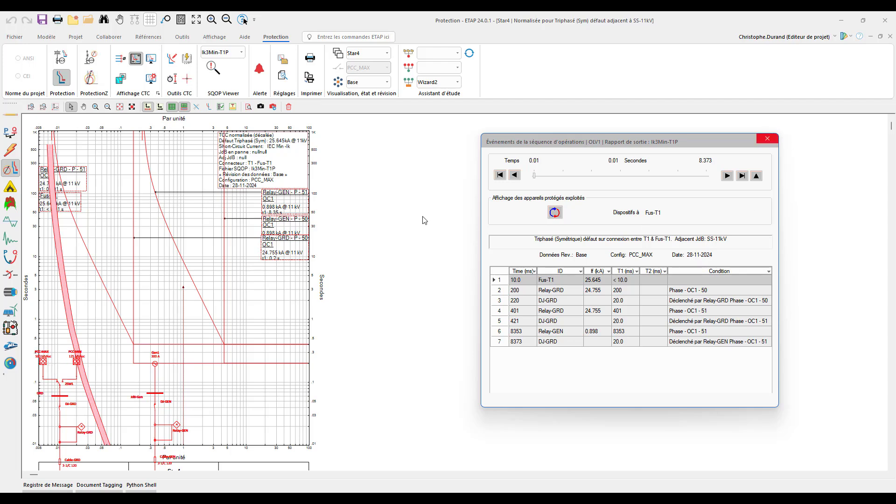
pyautogui.moveTo(45, 360); pyautogui.dragTo(399, 152)
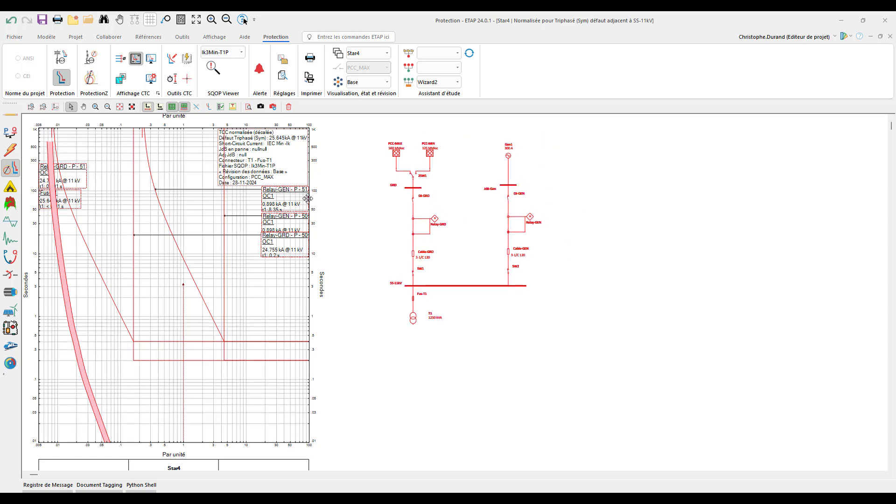
pyautogui.click(342, 196)
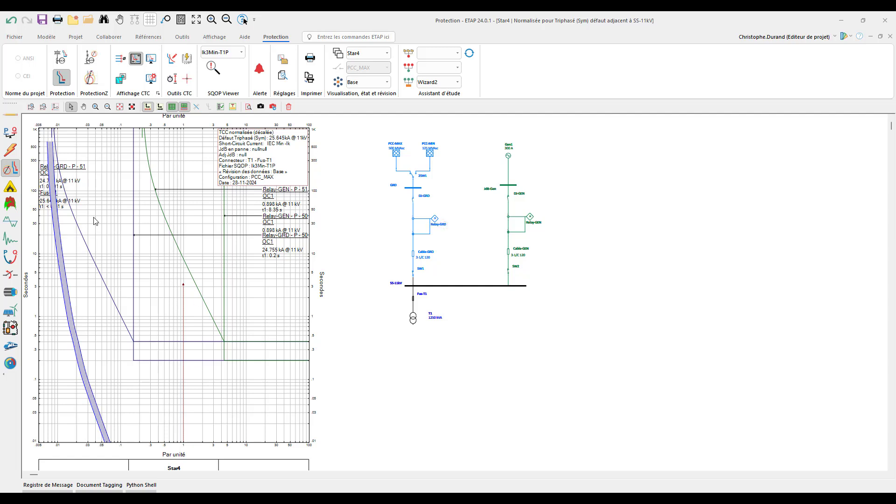
# Enable integrated curves for the OC1 phase protection of Relay-GRD
pyautogui.doubleClick(435, 222)
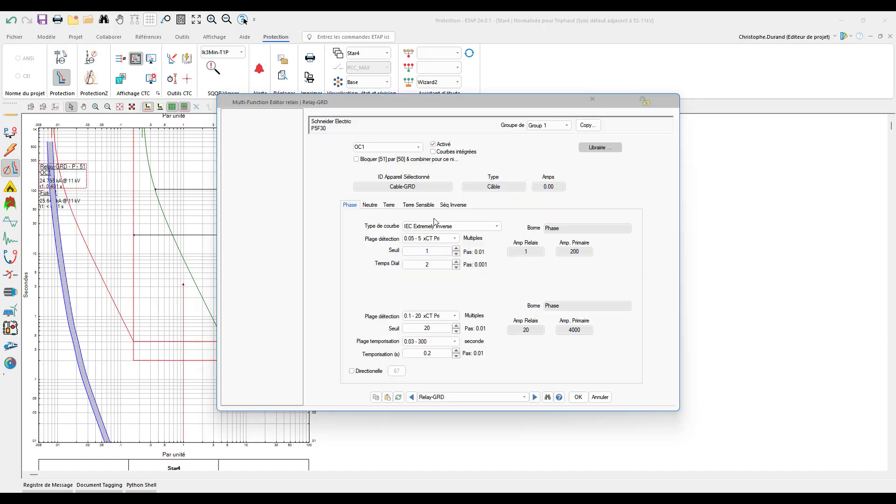
pyautogui.moveTo(440, 99); pyautogui.dragTo(535, 107)
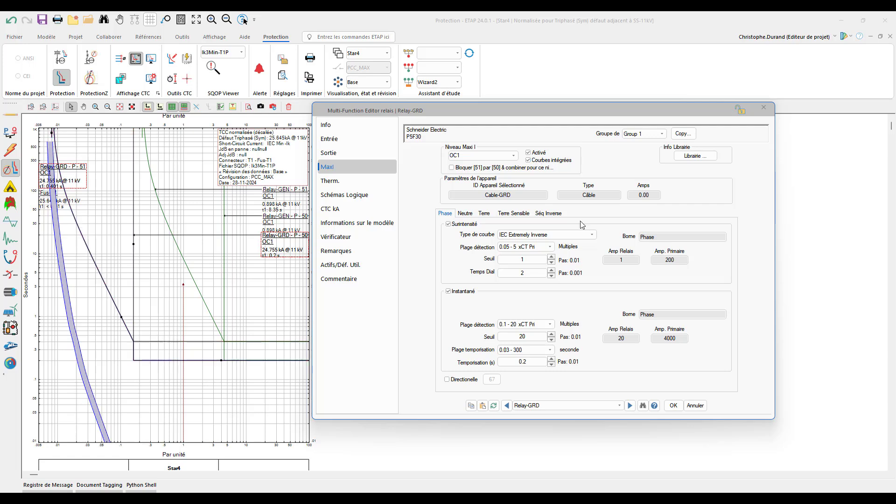
pyautogui.click(674, 406)
pyautogui.click(673, 406)
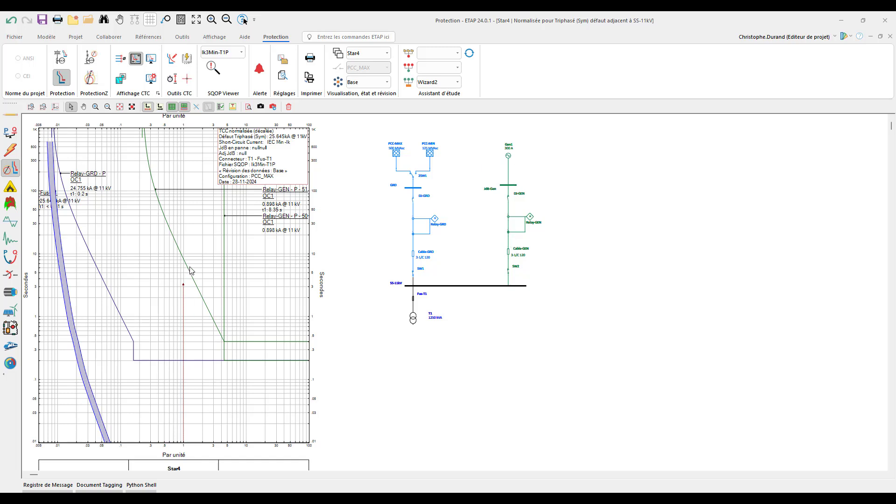
# Lower Relay-GEN's instantaneous pickup on the Star4 plot to about 3.59, just below the generator's fault current
pyautogui.moveTo(185, 261)
pyautogui.click(225, 283)
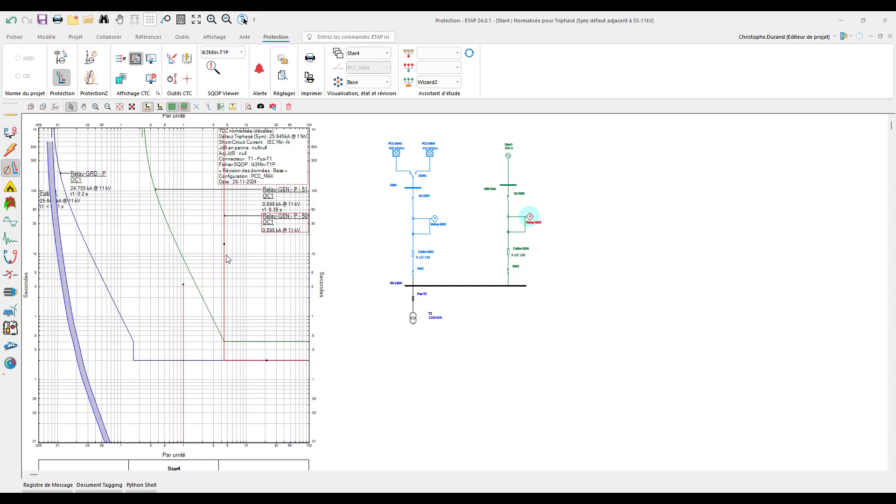
pyautogui.moveTo(225, 243)
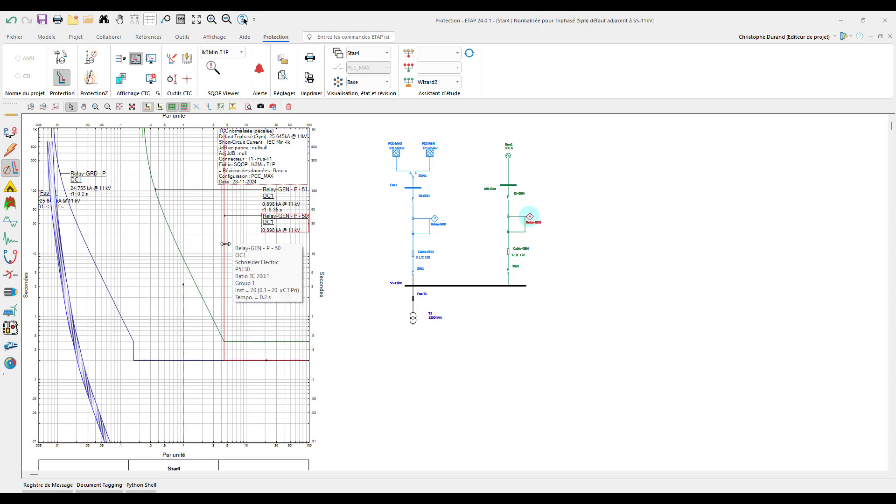
pyautogui.moveTo(226, 244); pyautogui.dragTo(177, 248)
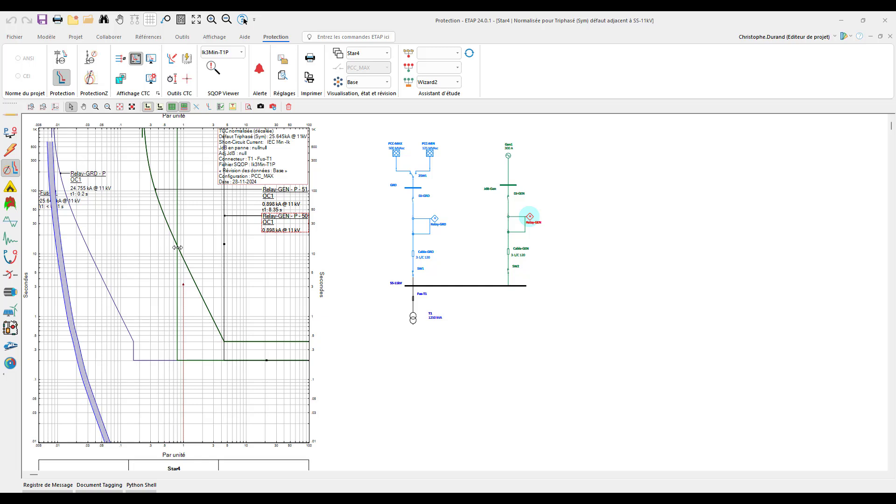
pyautogui.moveTo(177, 247); pyautogui.dragTo(178, 247)
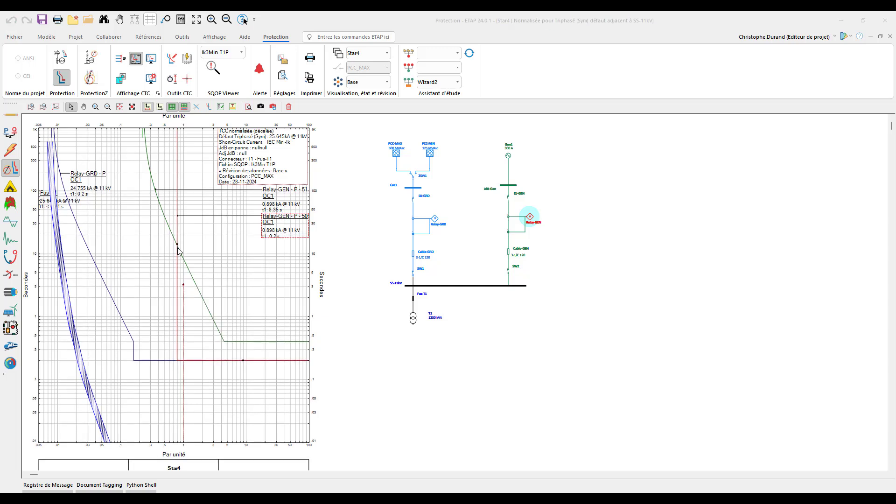
# Enable integrated curves for the OC1 phase protection of Relay-GEN
pyautogui.doubleClick(177, 247)
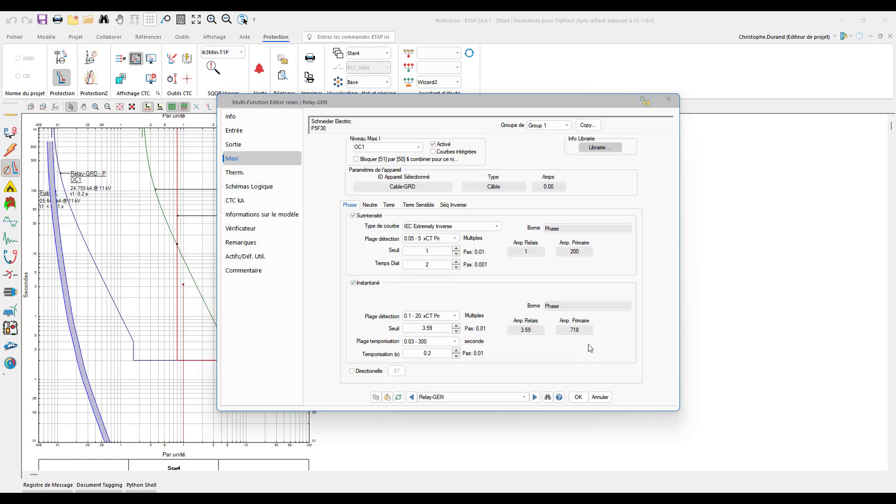
pyautogui.click(454, 152)
pyautogui.click(589, 400)
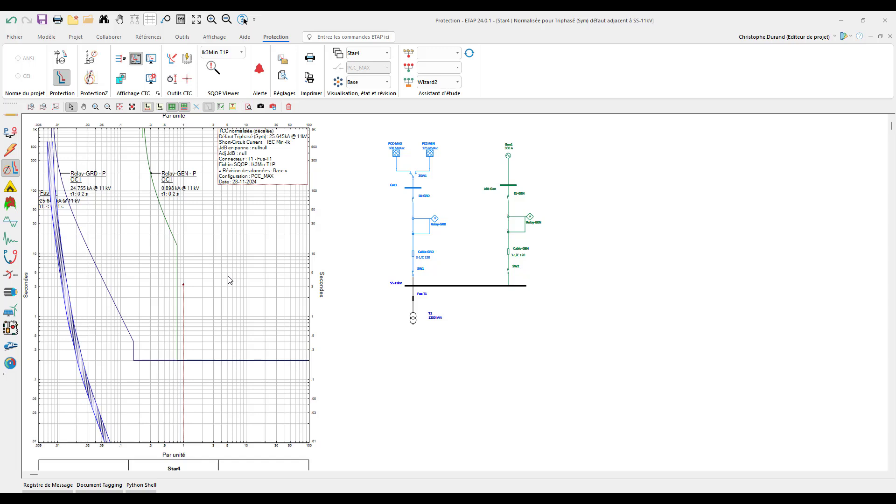
# Turn off the normalised TCC display and compare the Relay-GEN curve with the Gen1 curve
pyautogui.moveTo(184, 290)
pyautogui.click(135, 58)
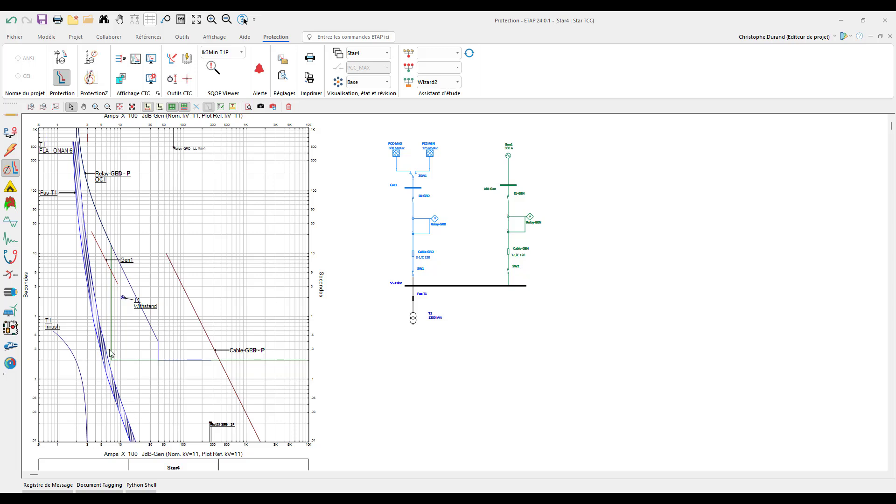
pyautogui.moveTo(113, 269)
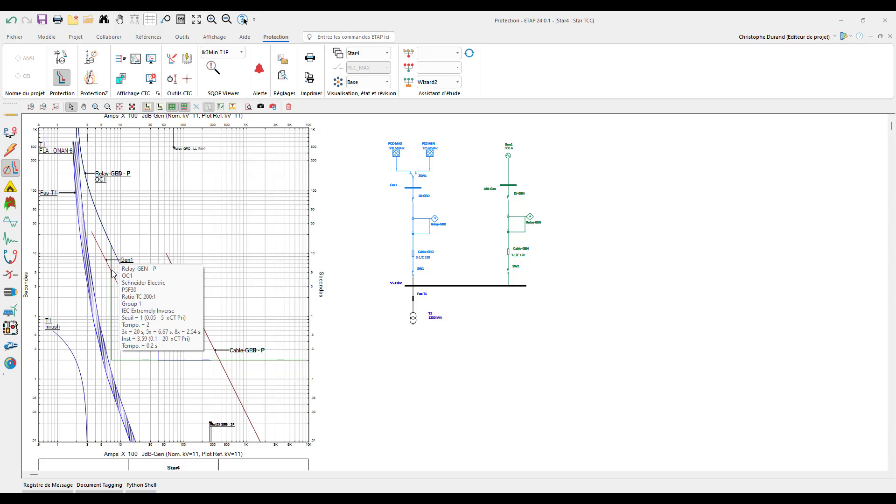
pyautogui.press('ctrl')
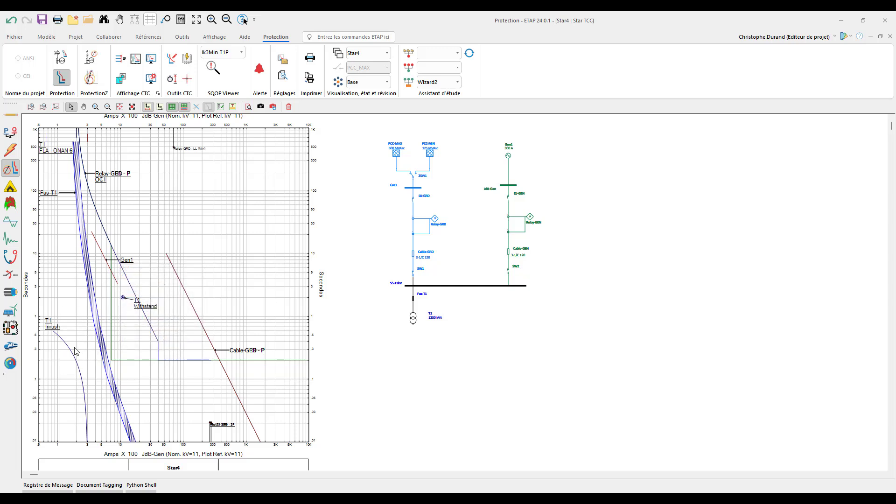
pyautogui.scroll(3, 75, 279)
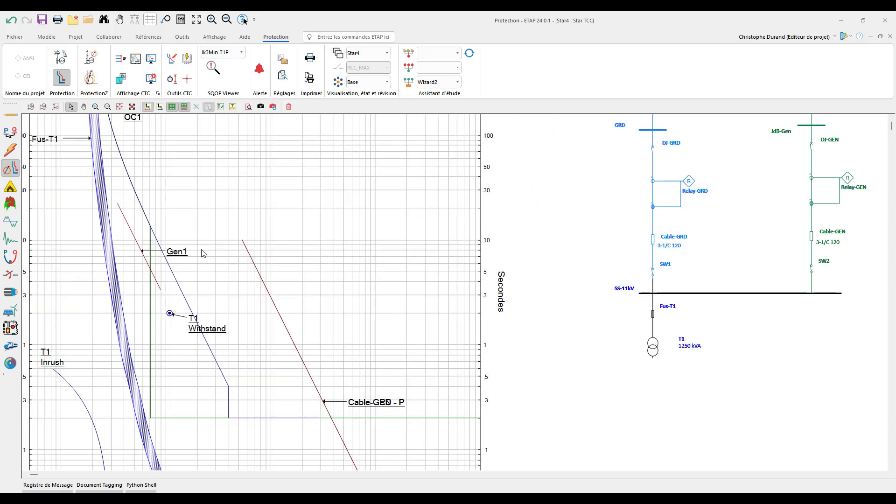
pyautogui.click(180, 252)
pyautogui.moveTo(150, 301)
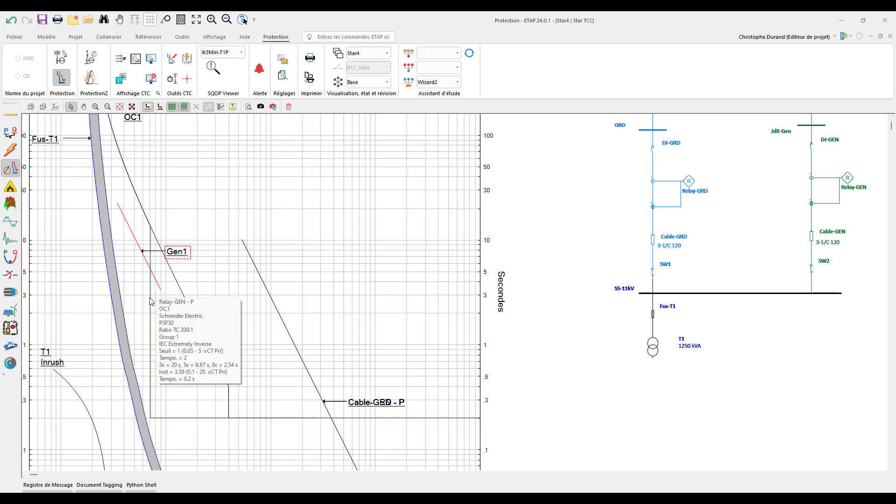
pyautogui.click(150, 302)
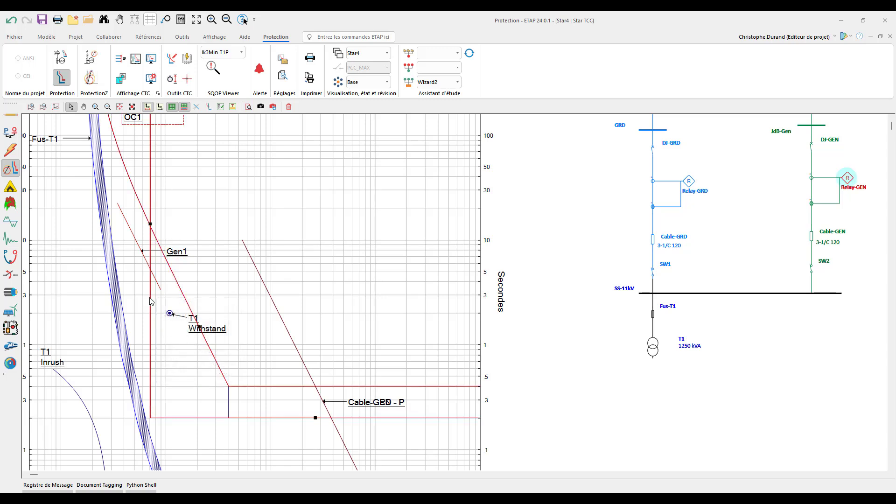
# Set Relay-GEN's phase overcurrent curve type to IEC Normal Inverse
pyautogui.scroll(2, 154, 227)
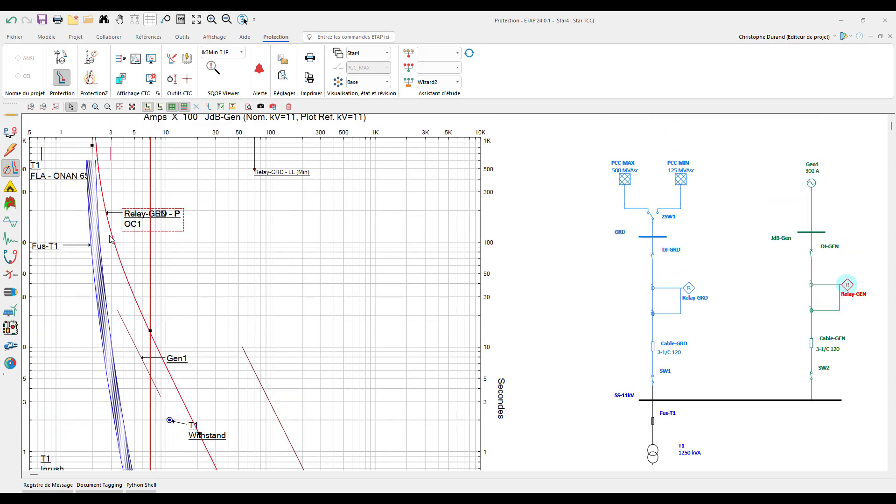
pyautogui.doubleClick(128, 224)
pyautogui.click(483, 227)
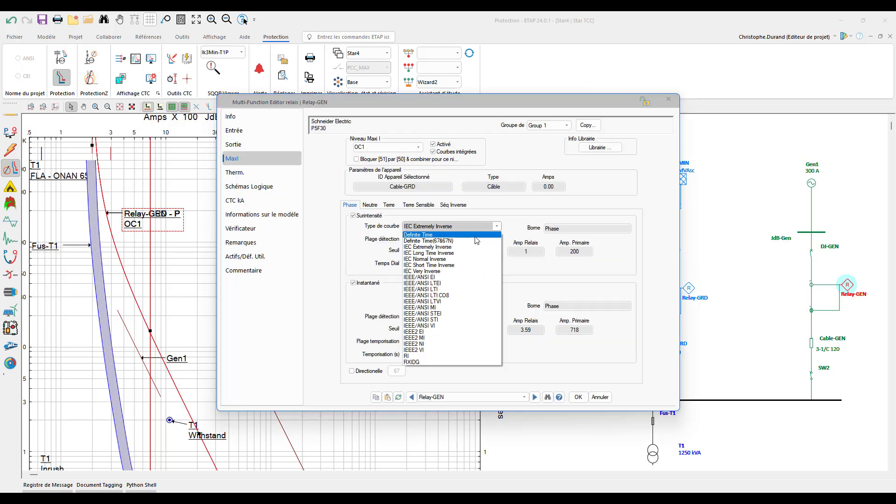
pyautogui.click(450, 259)
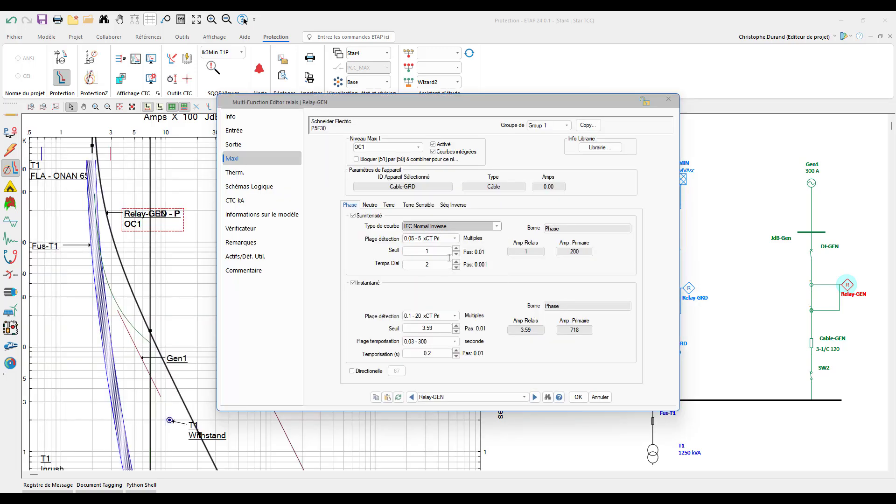
pyautogui.click(578, 396)
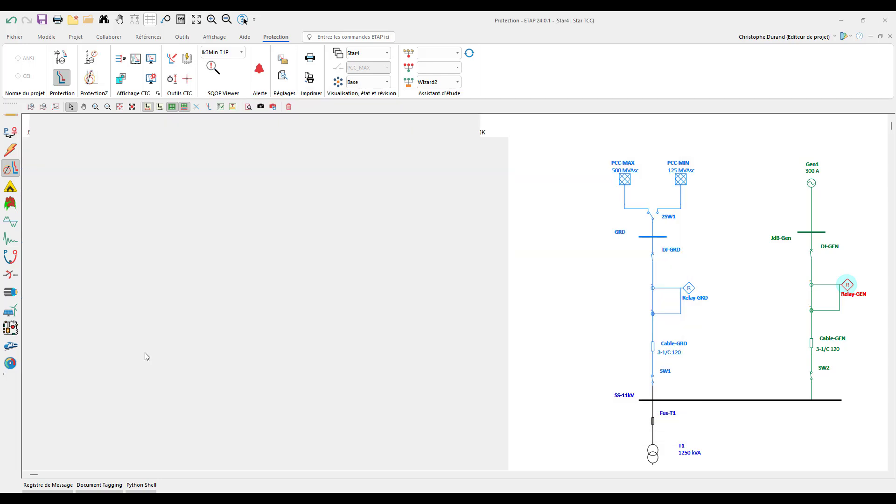
# Move the Relay-GEN inverse-time curve down the plot below the Gen1 curve, to a time dial of about 0.651
pyautogui.click(203, 316)
pyautogui.scroll(-2, 203, 317)
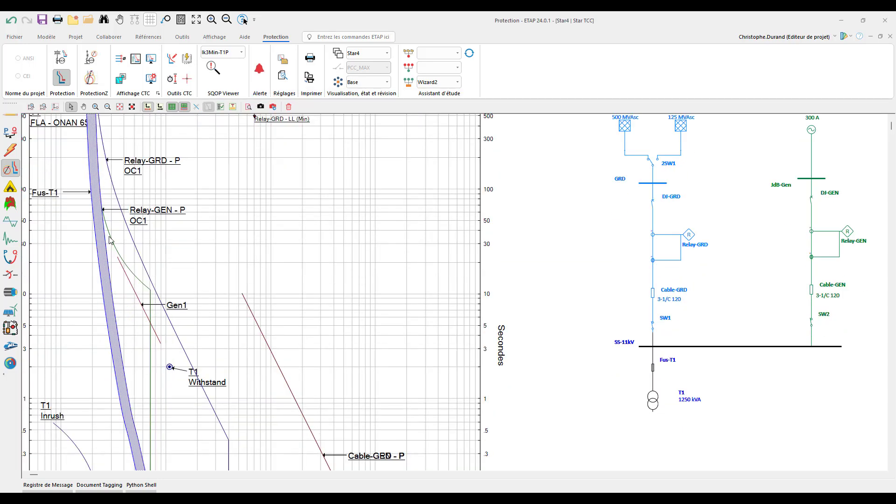
pyautogui.click(125, 264)
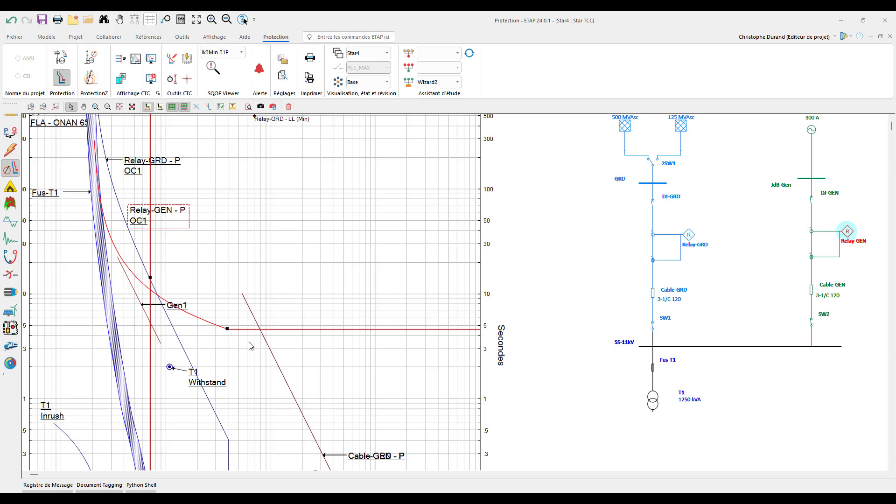
pyautogui.moveTo(227, 328); pyautogui.dragTo(215, 381)
pyautogui.click(55, 330)
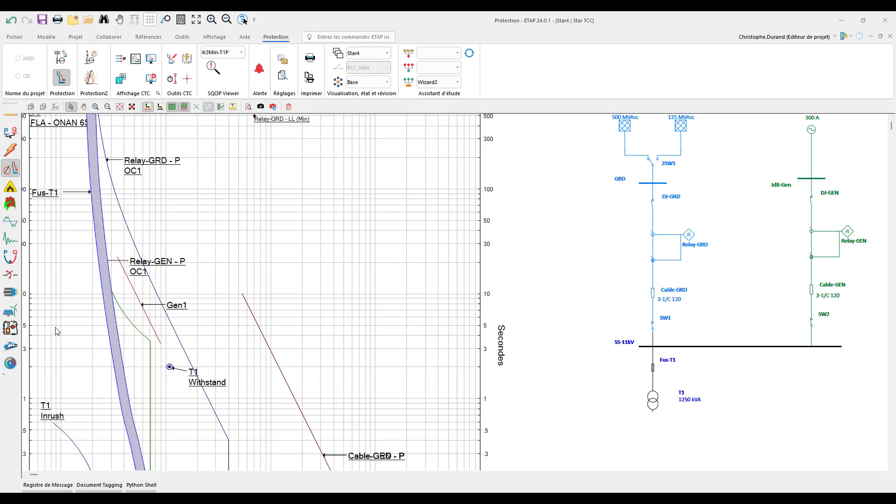
# Examine the Relay-GEN curve against the Gen1 curve and the T1 inrush curve
pyautogui.scroll(-2, 55, 330)
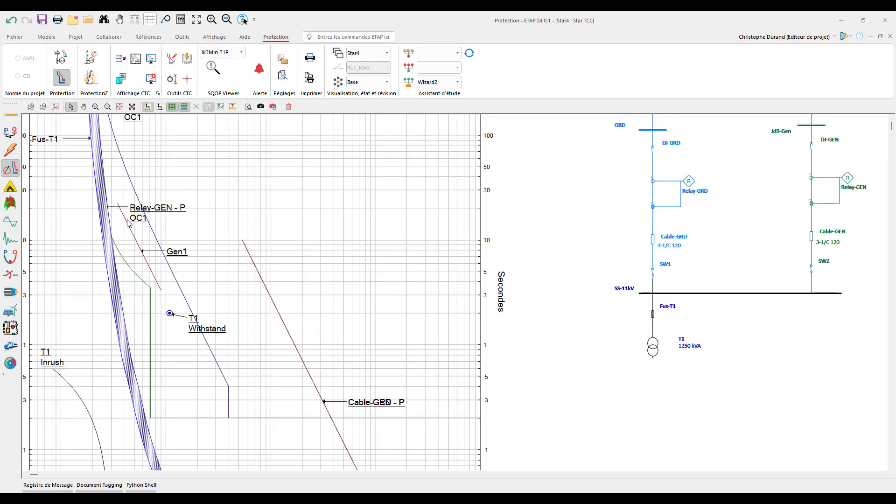
pyautogui.click(127, 220)
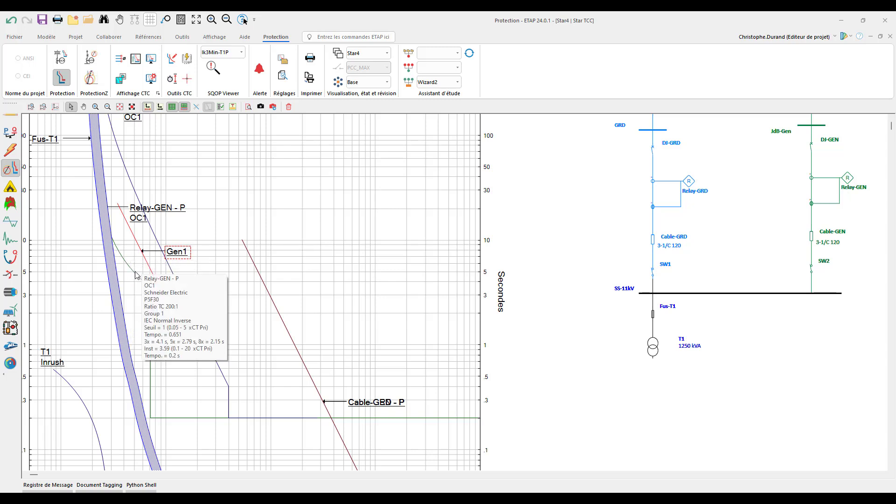
pyautogui.scroll(-2, 90, 388)
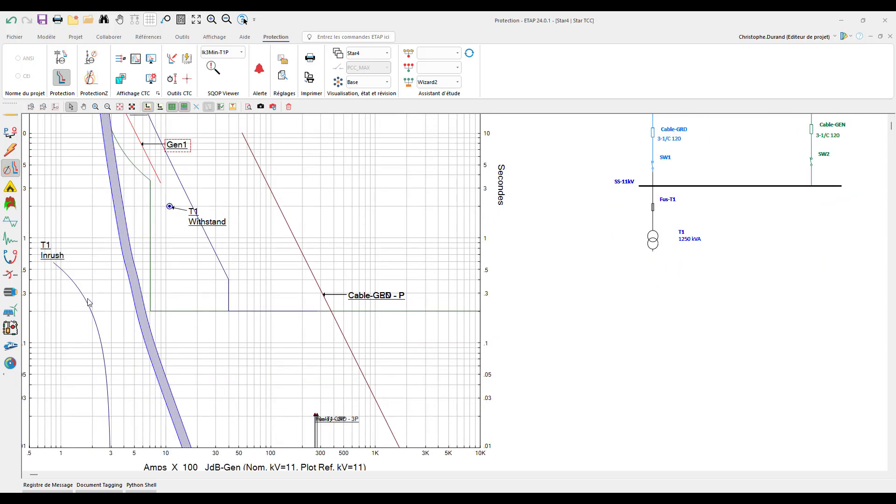
pyautogui.click(88, 300)
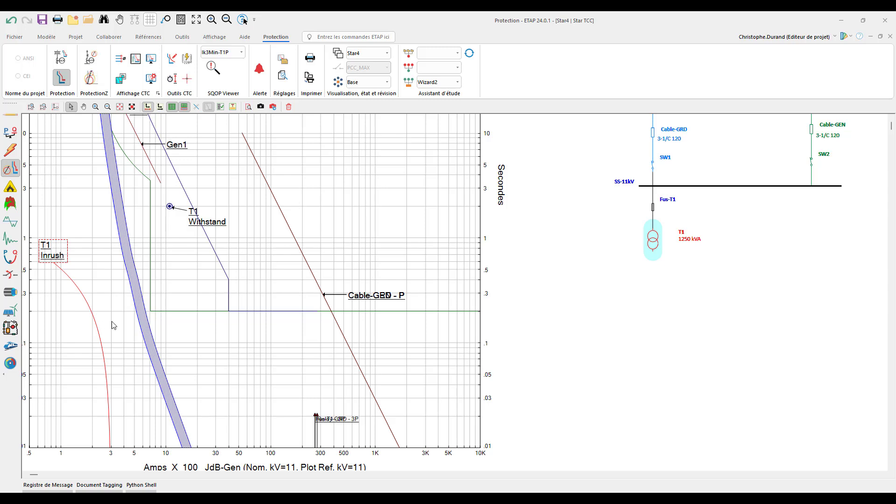
pyautogui.scroll(2, 140, 323)
pyautogui.scroll(-2, 146, 317)
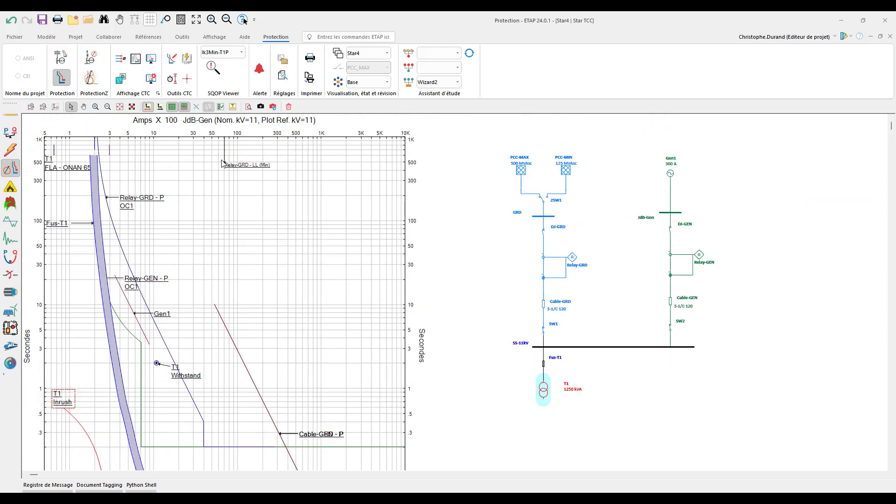
# Extend the Relay-GRD LL (Min) fault current arrow down the plot to about 1 s
pyautogui.click(225, 165)
pyautogui.moveTo(223, 161); pyautogui.dragTo(230, 397)
pyautogui.click(248, 393)
pyautogui.click(303, 362)
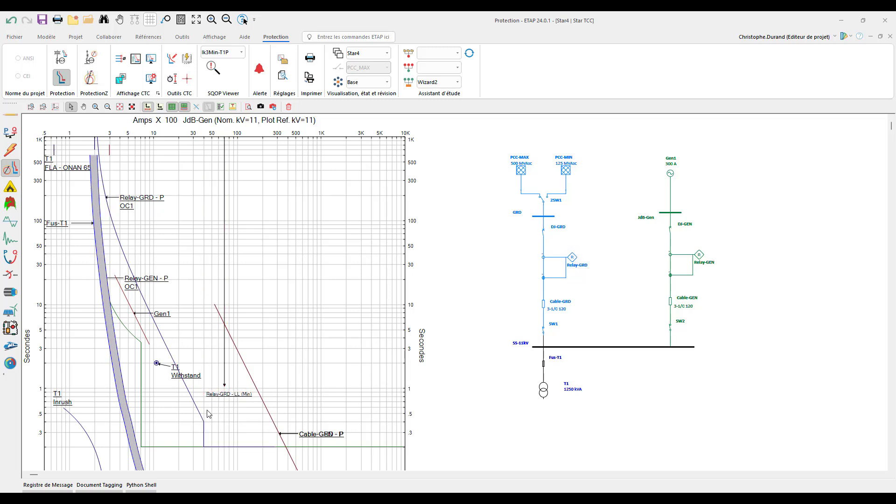
# Enable the phase minimum 3Ph short-circuit current in Relay-GRD's CTC kA settings
pyautogui.scroll(2, 209, 414)
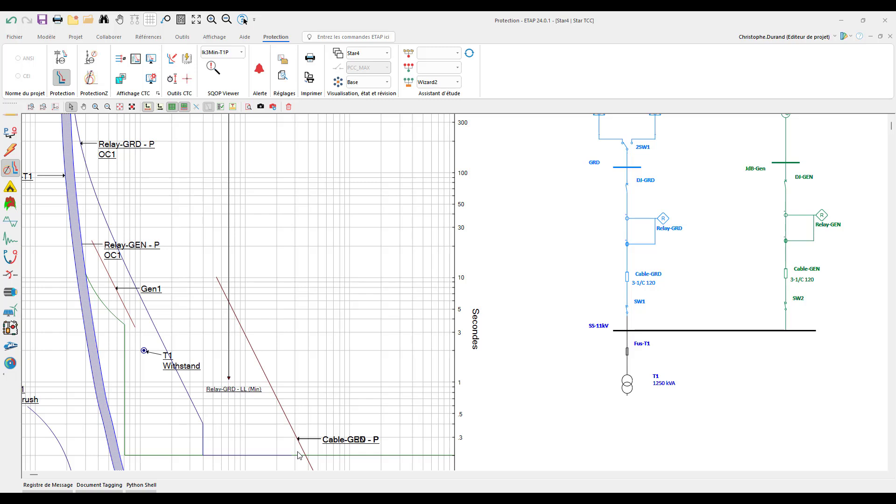
pyautogui.doubleClick(255, 395)
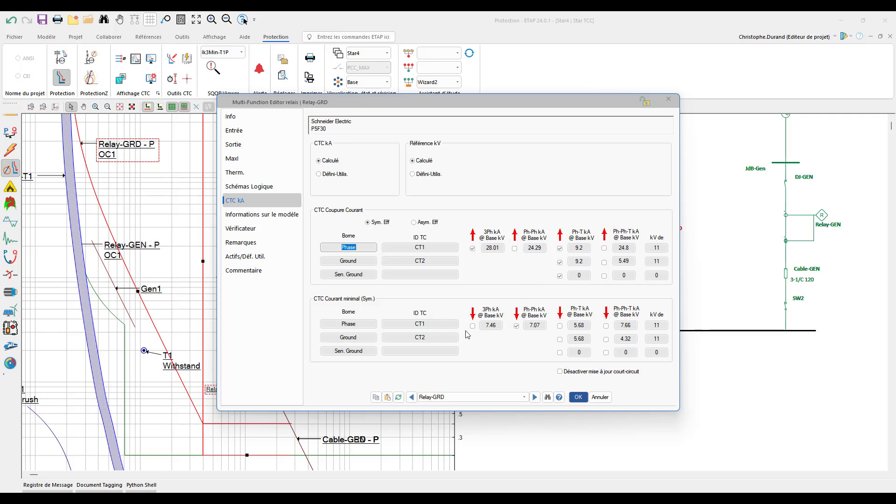
pyautogui.click(578, 396)
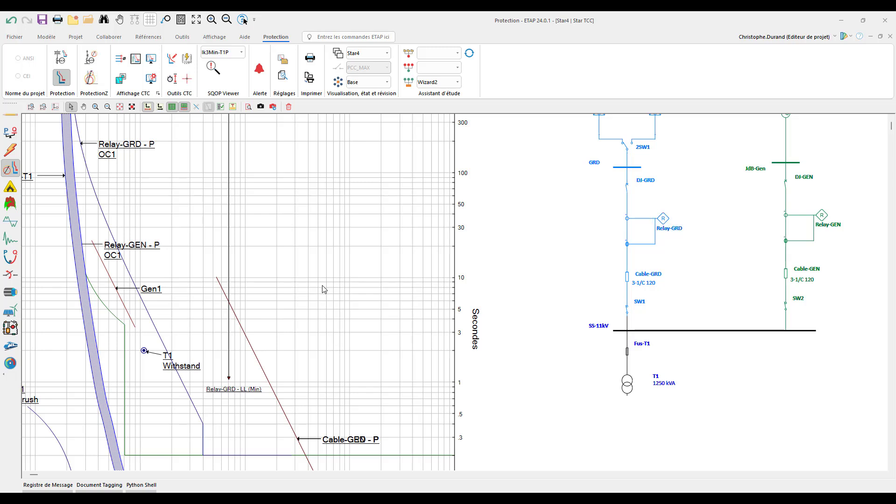
# Extend the Relay-GRD 3P (Min) fault current arrow down the plot to just below the LL (Min) arrow
pyautogui.scroll(2, 324, 286)
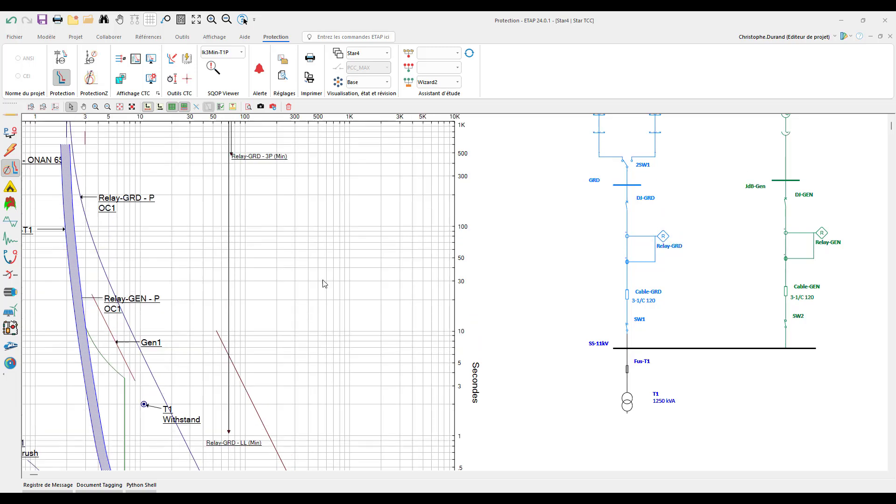
pyautogui.click(233, 157)
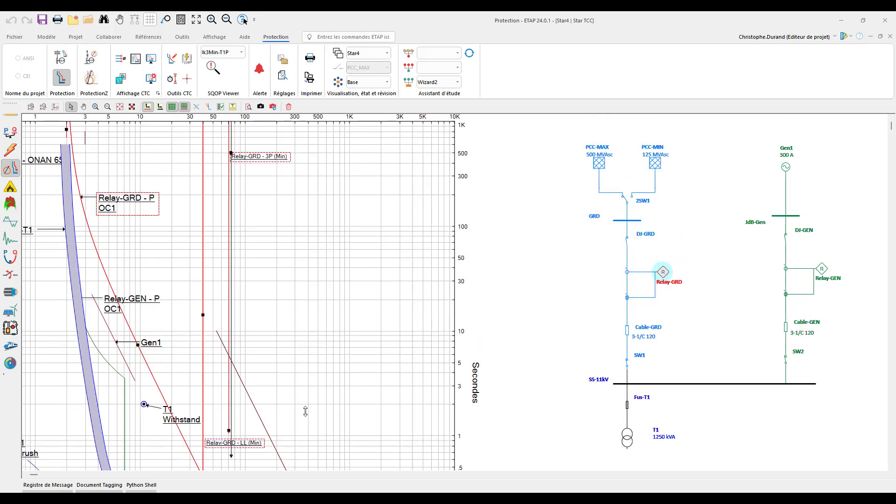
pyautogui.scroll(-2, 337, 399)
pyautogui.click(346, 380)
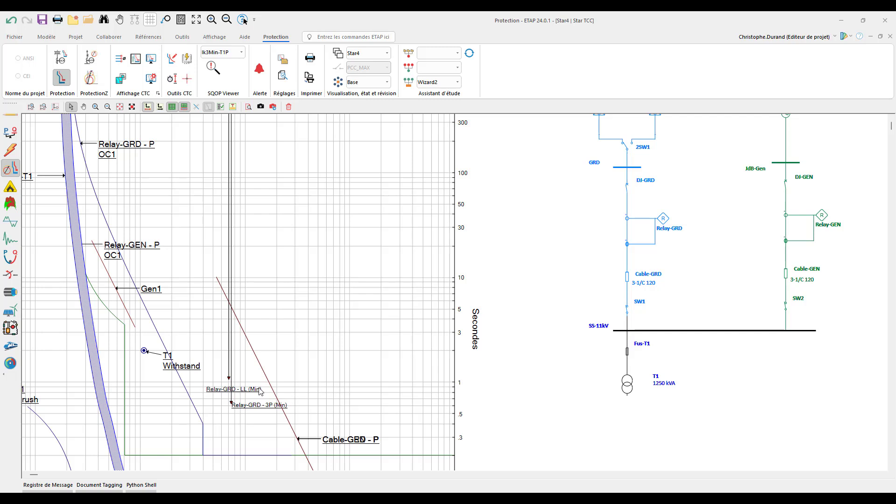
# Switch from the Star4 view back to the protection mode of the one-line diagram
pyautogui.moveTo(249, 388)
pyautogui.click(67, 60)
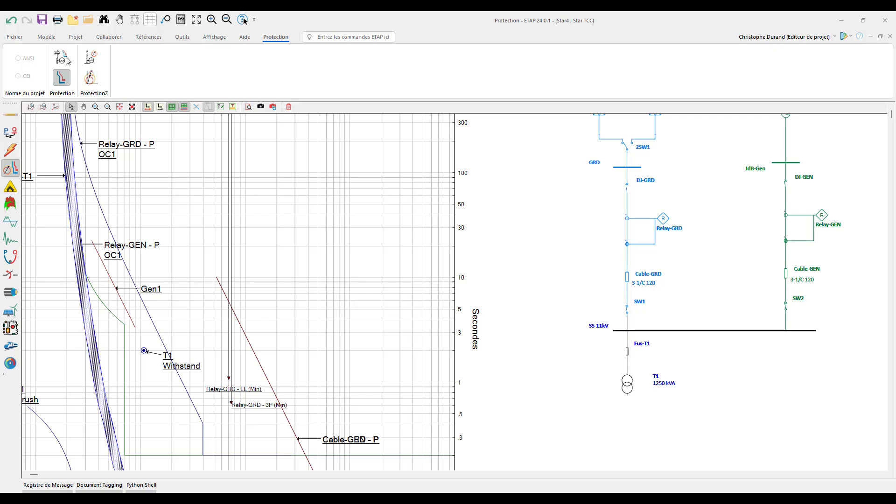